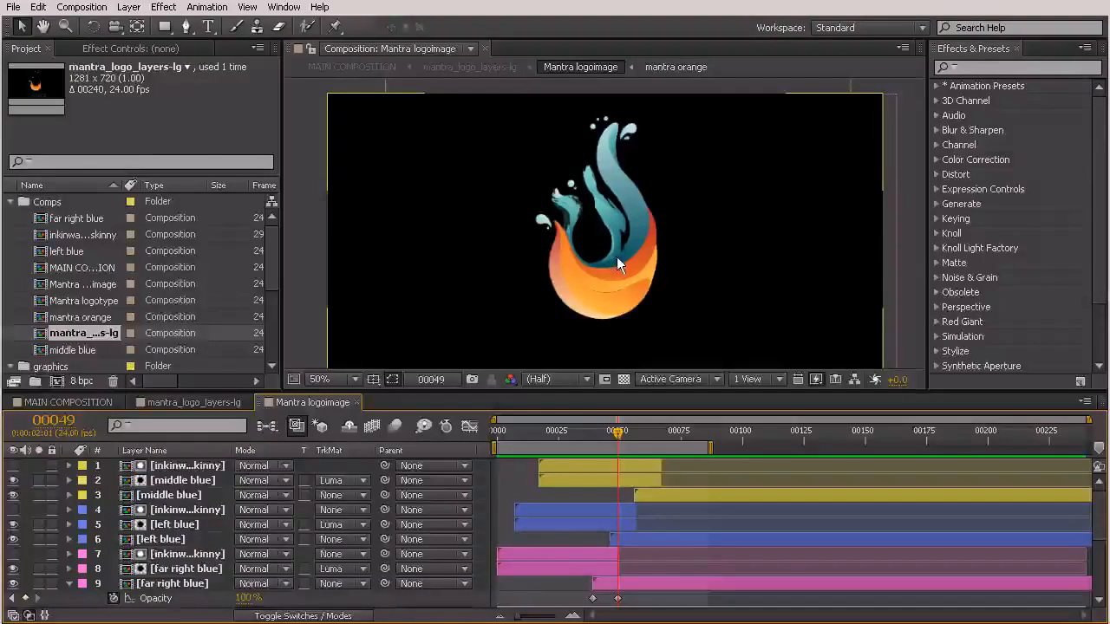
# Review the logo's nested structure across MAIN COMPOSITION, mantra_logo_layers-lg, Mantra logoimage and Mantra logotype.
pyautogui.moveTo(620, 431); pyautogui.dragTo(654, 430)
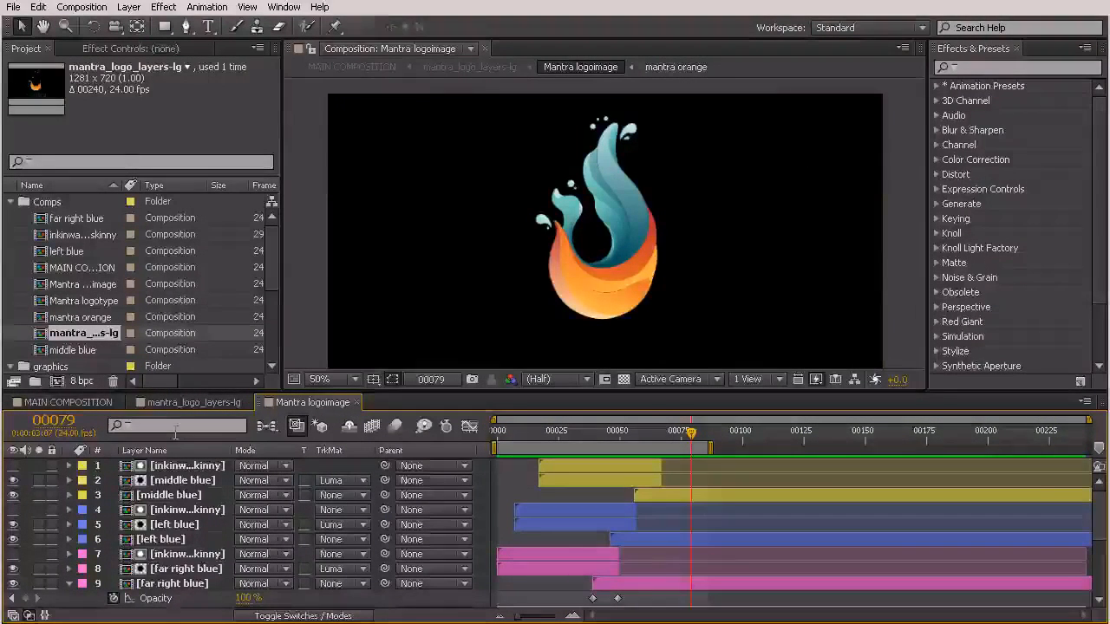
pyautogui.click(183, 400)
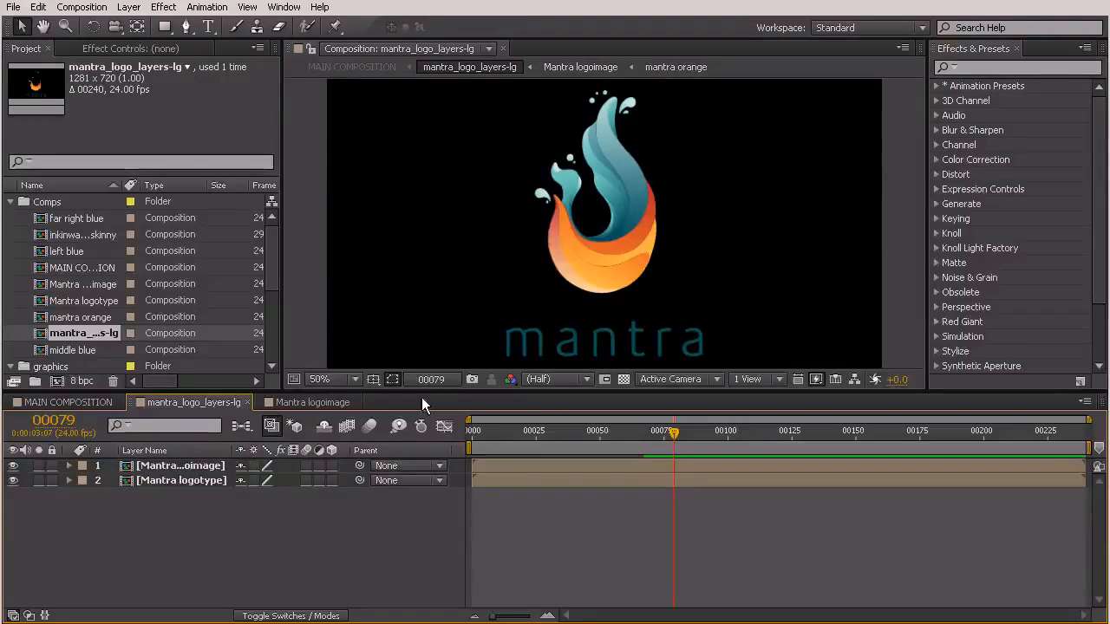
pyautogui.moveTo(404, 392); pyautogui.dragTo(404, 416)
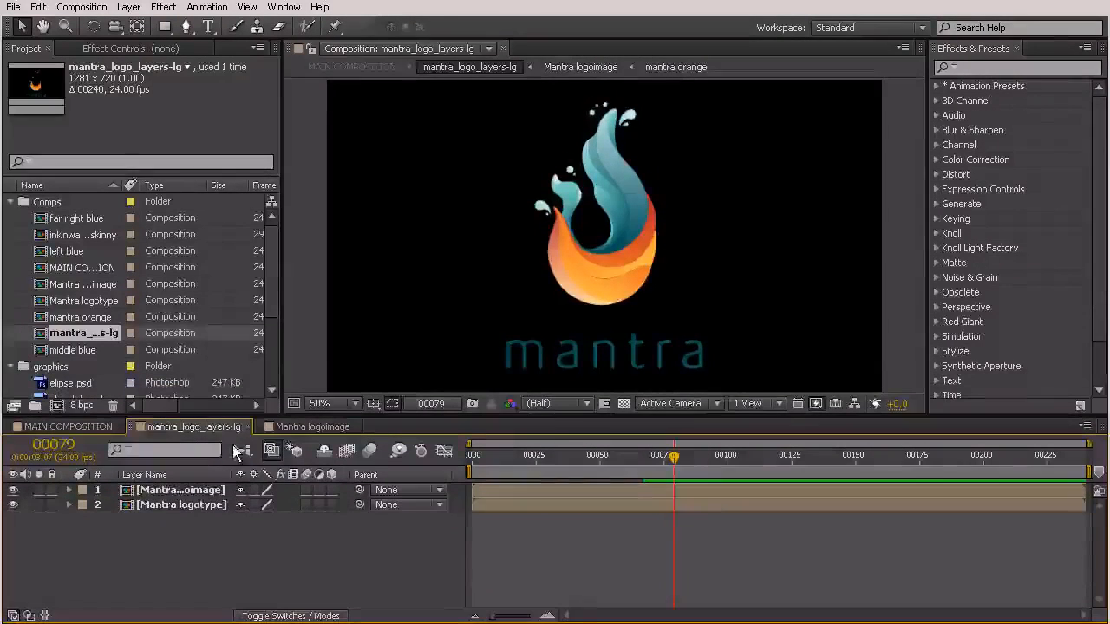
pyautogui.click(104, 426)
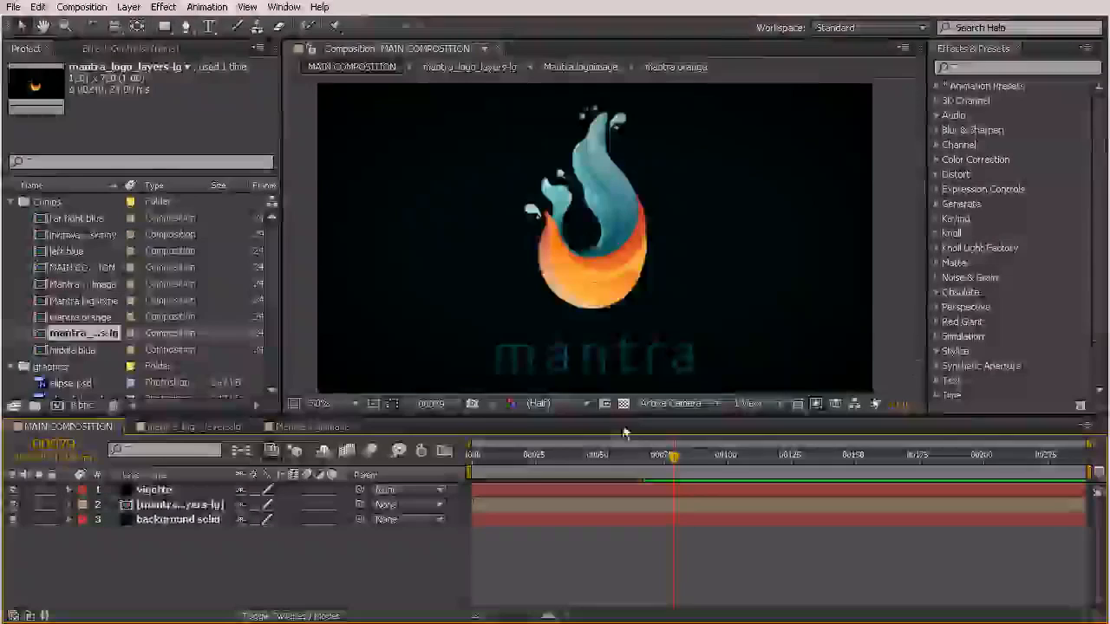
pyautogui.doubleClick(173, 505)
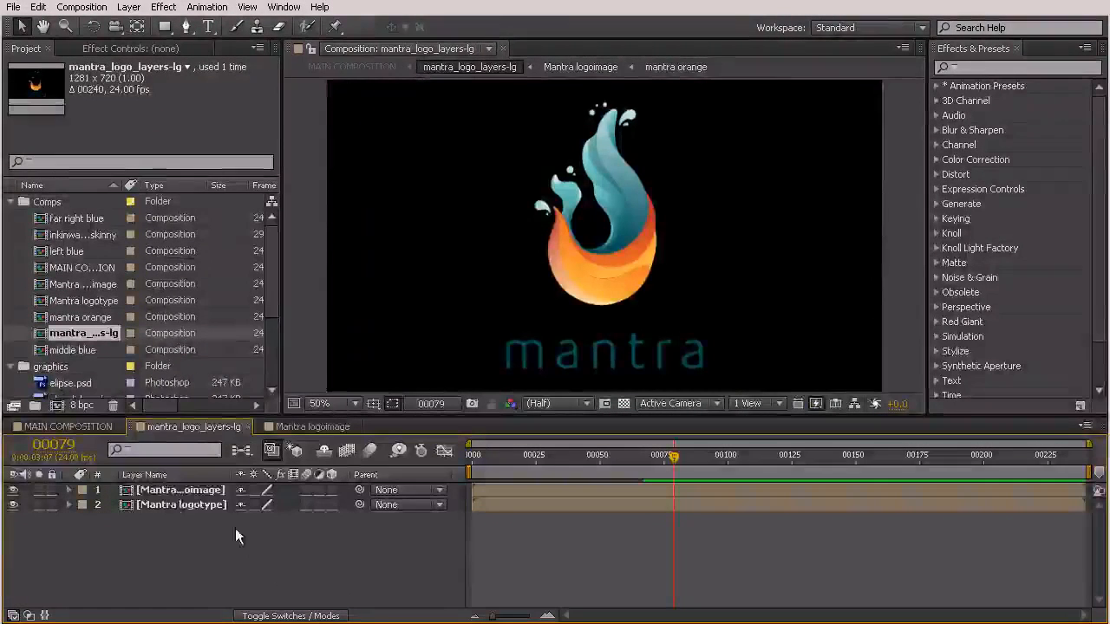
pyautogui.hotkey('ctrl', 'a')
pyautogui.click(190, 505)
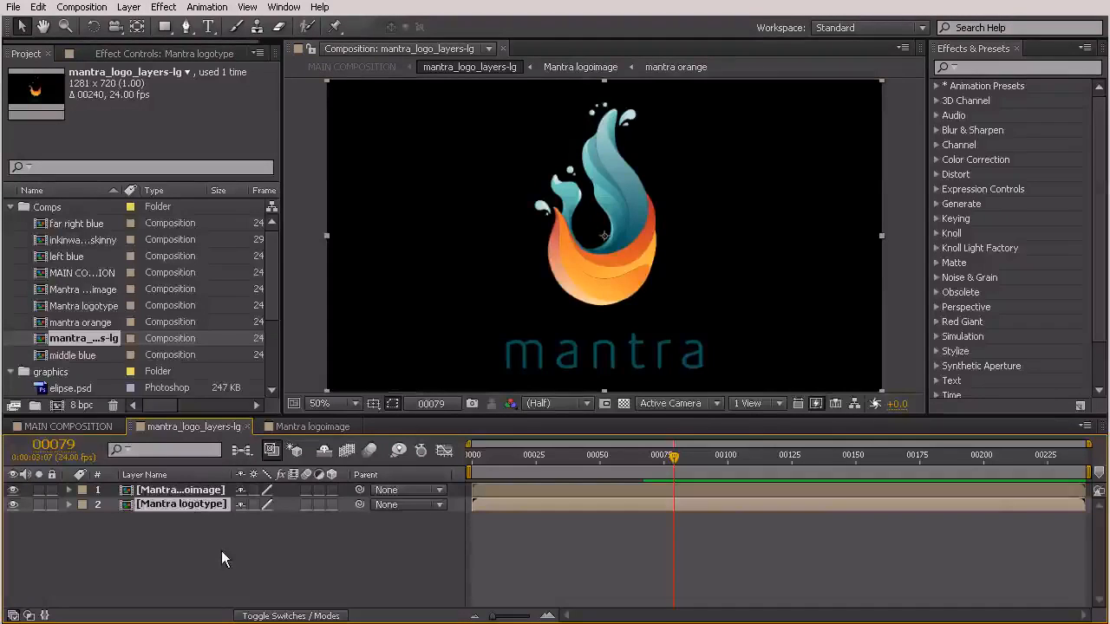
pyautogui.doubleClick(180, 504)
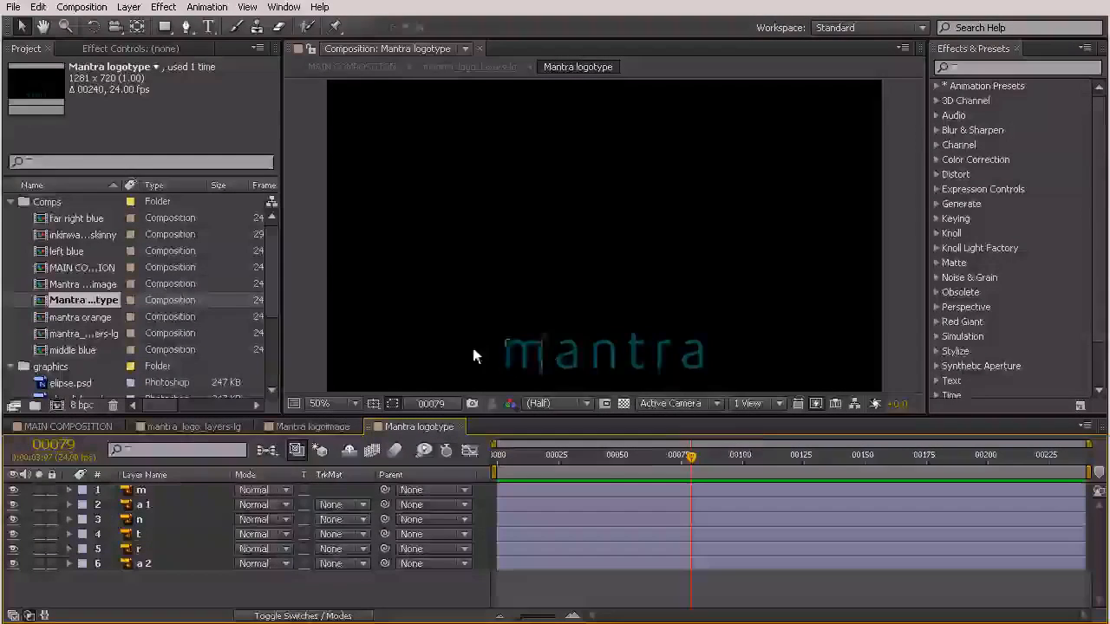
pyautogui.moveTo(643, 417); pyautogui.dragTo(644, 457)
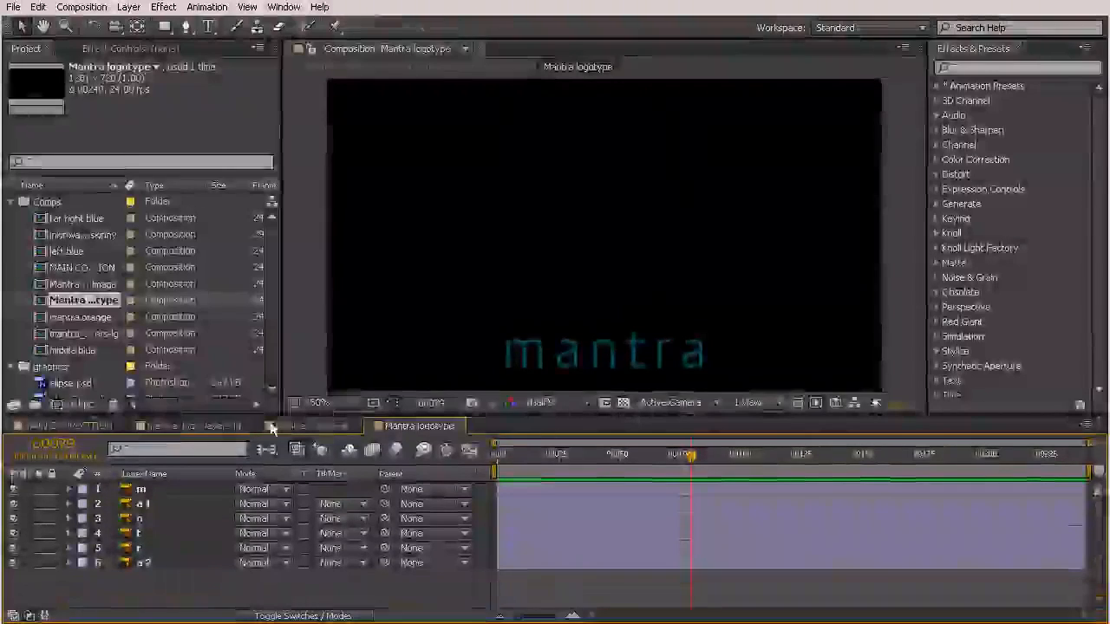
pyautogui.click(306, 426)
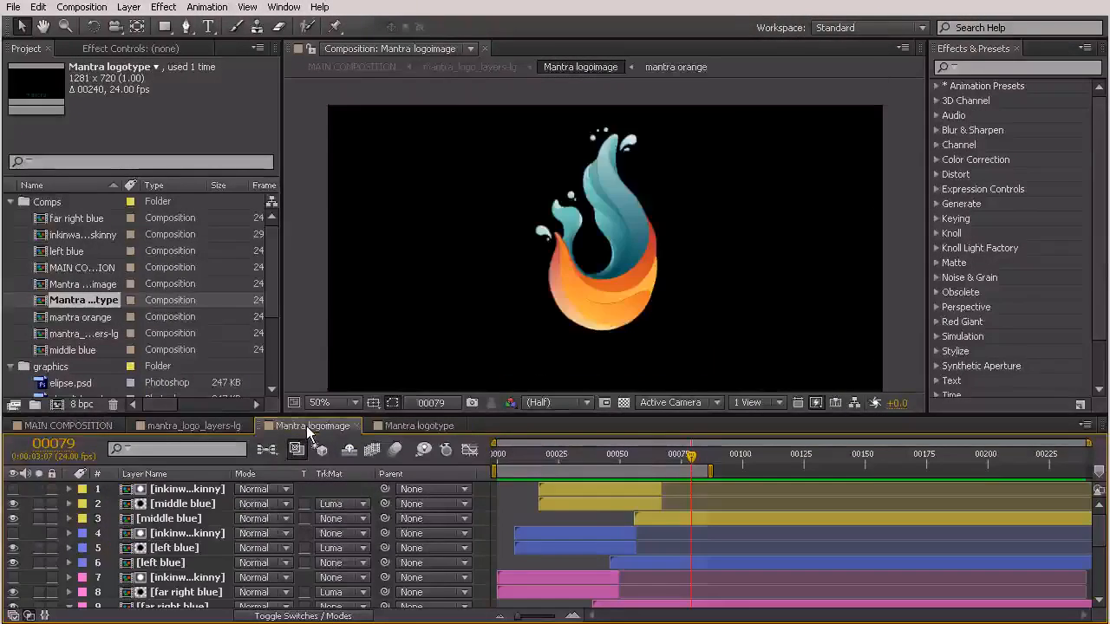
pyautogui.click(228, 426)
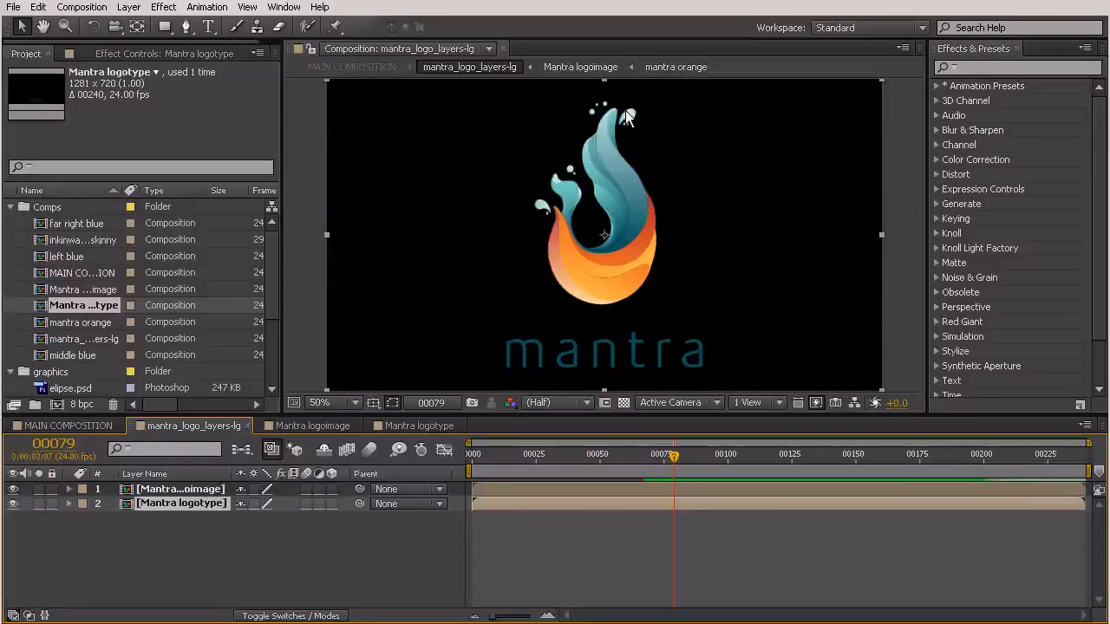
pyautogui.doubleClick(184, 491)
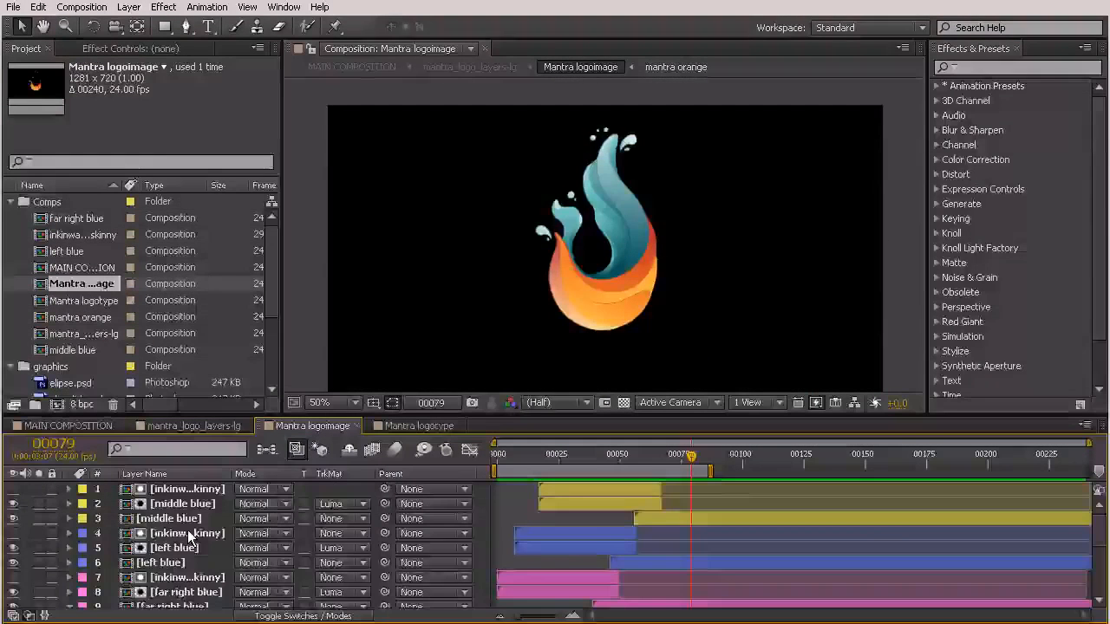
# Select and copy the middle blue layer without a track matte in Mantra logoimage, and set the current time to frame 78.
pyautogui.moveTo(690, 454); pyautogui.dragTo(656, 479)
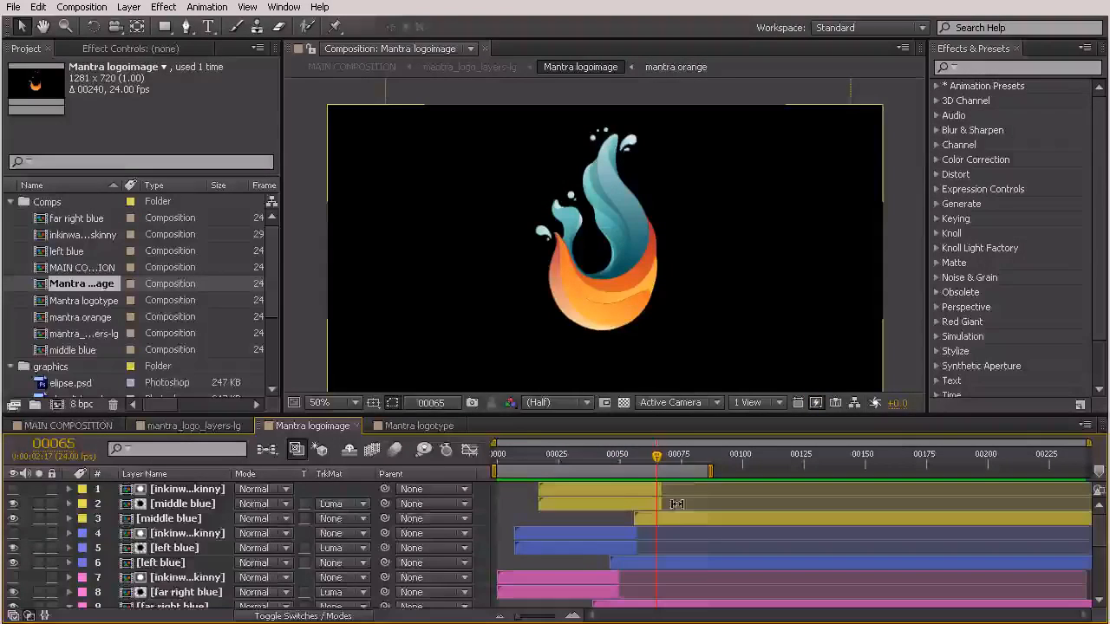
pyautogui.click(680, 510)
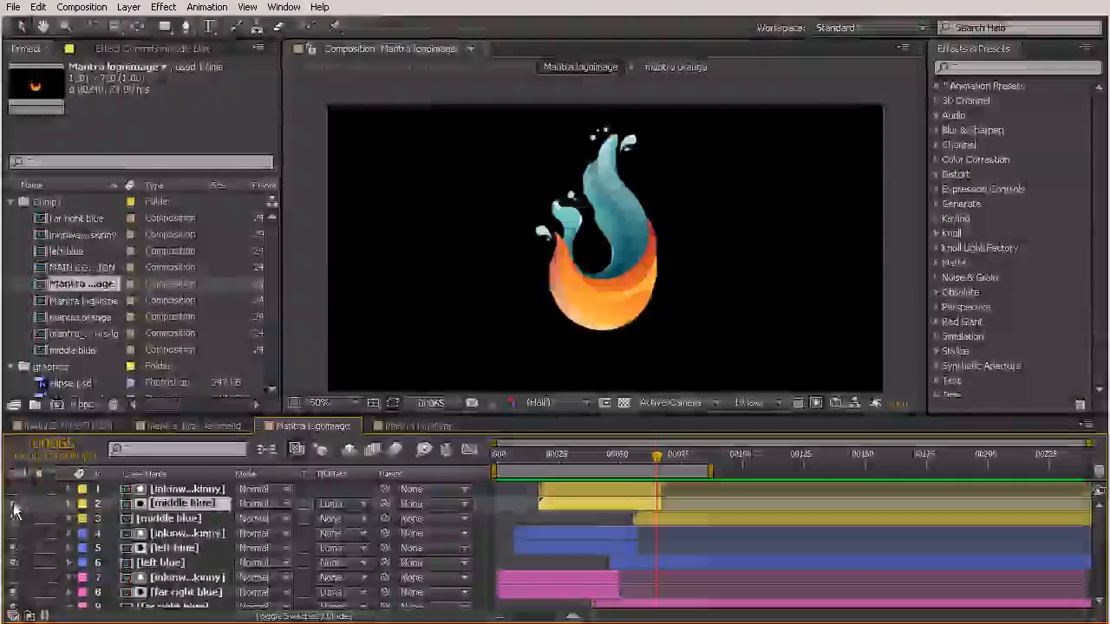
pyautogui.click(706, 520)
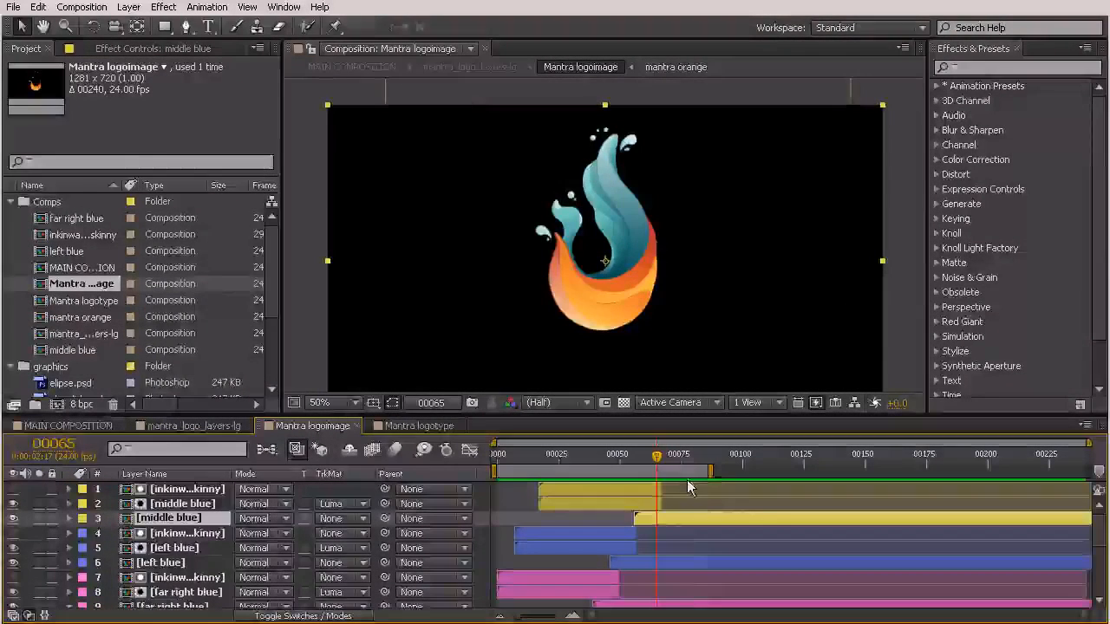
pyautogui.moveTo(685, 471)
pyautogui.mouseDown()
pyautogui.moveTo(674, 471)
pyautogui.moveTo(690, 459)
pyautogui.mouseUp()
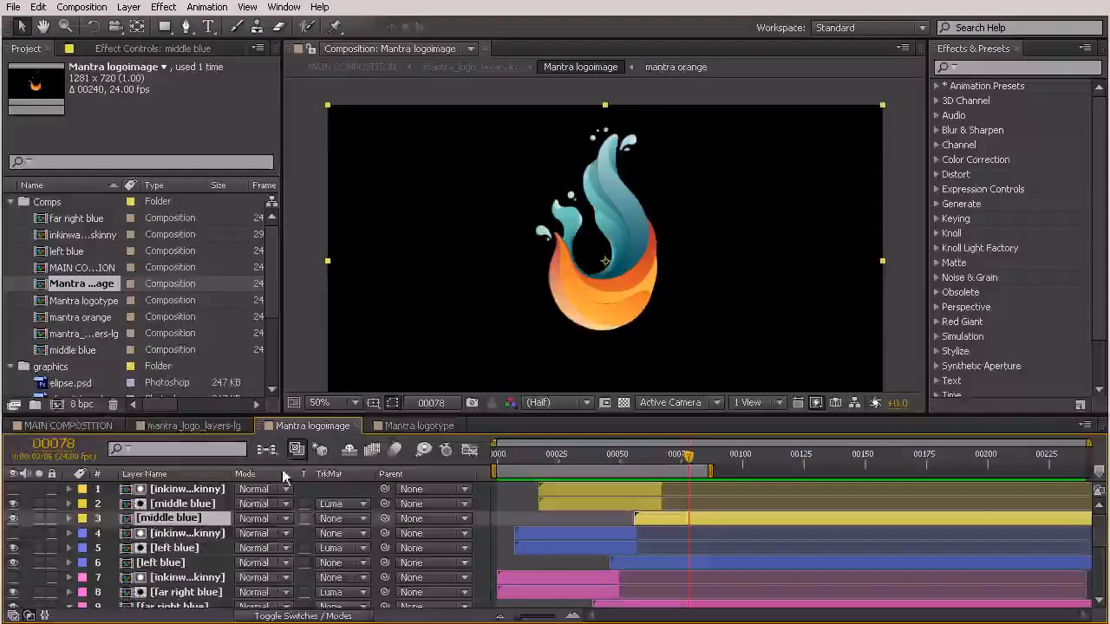
# Try pasting the middle blue layer above the letters in the Mantra logotype composition, and delete the pasted copy.
pyautogui.click(409, 425)
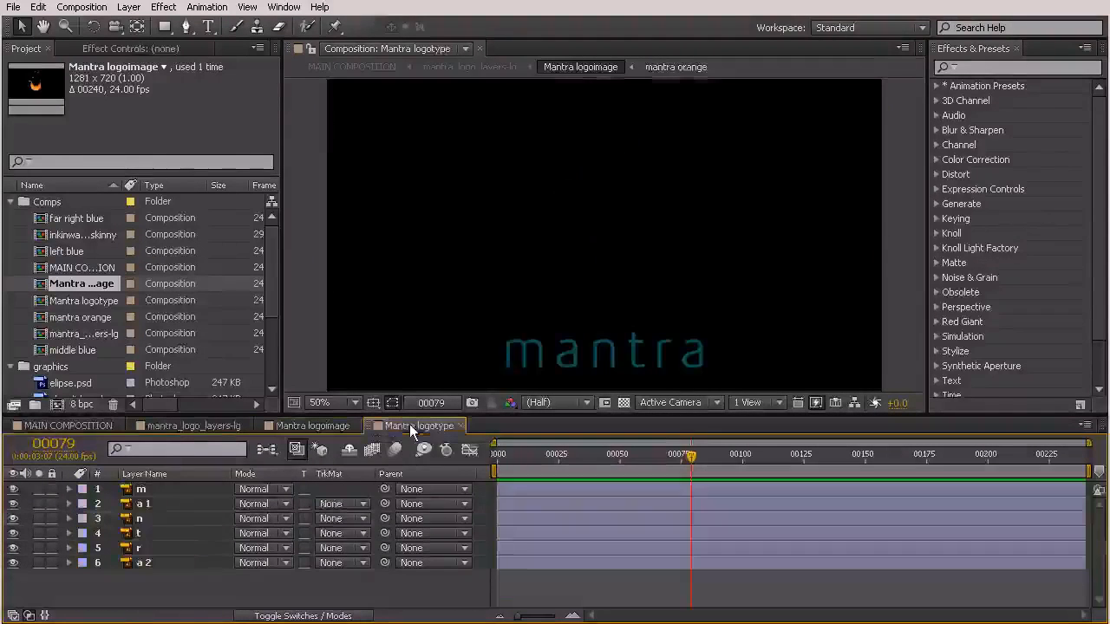
pyautogui.click(159, 490)
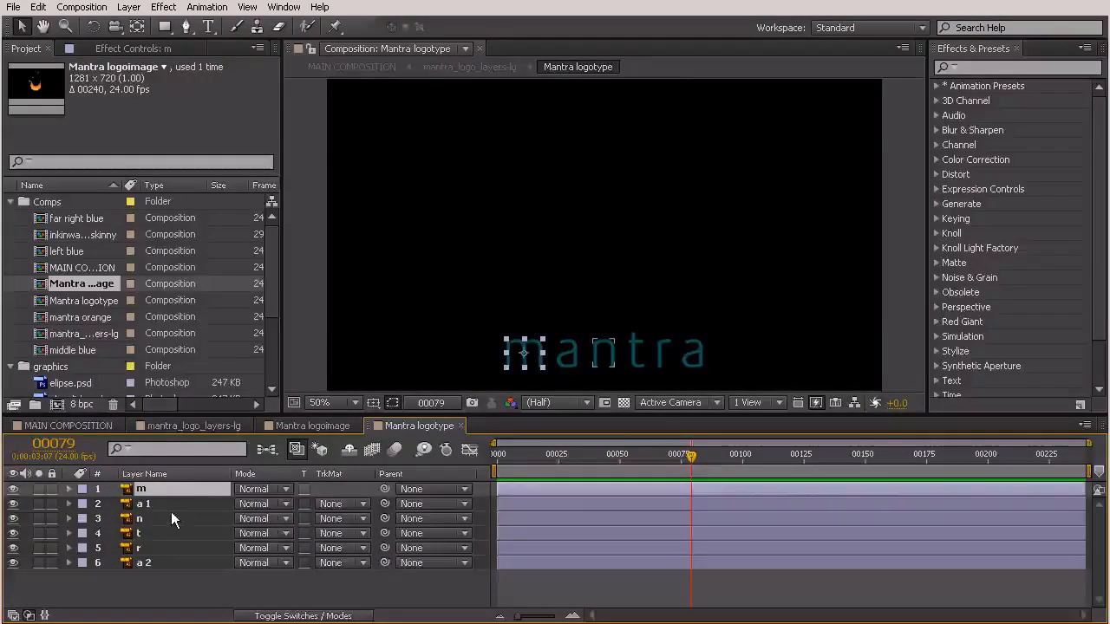
pyautogui.hotkey('ctrl', 'v')
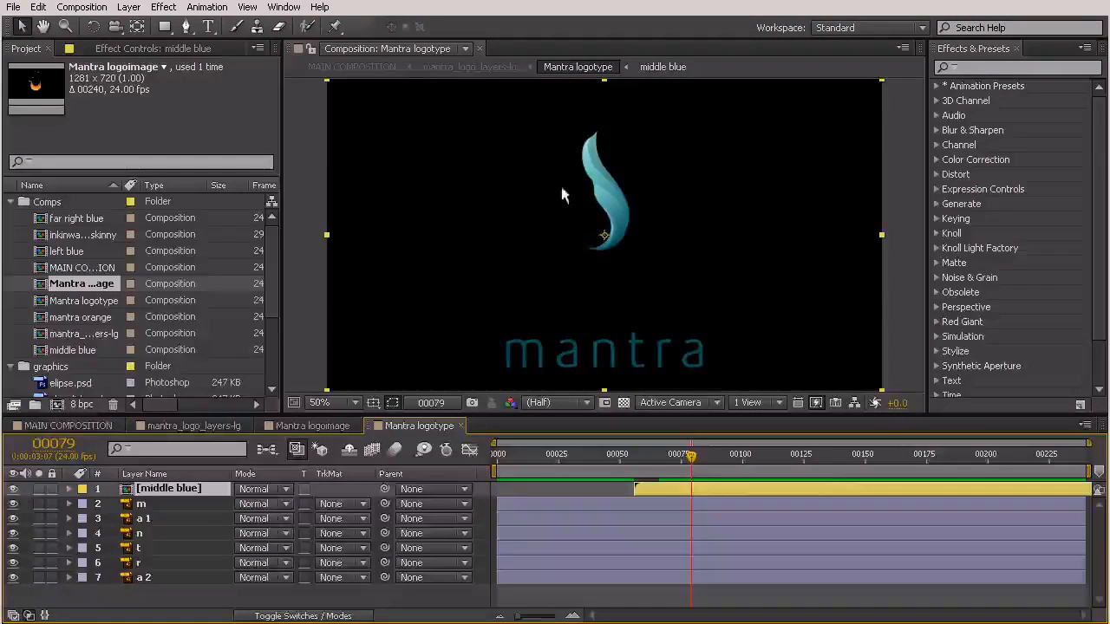
pyautogui.click(190, 502)
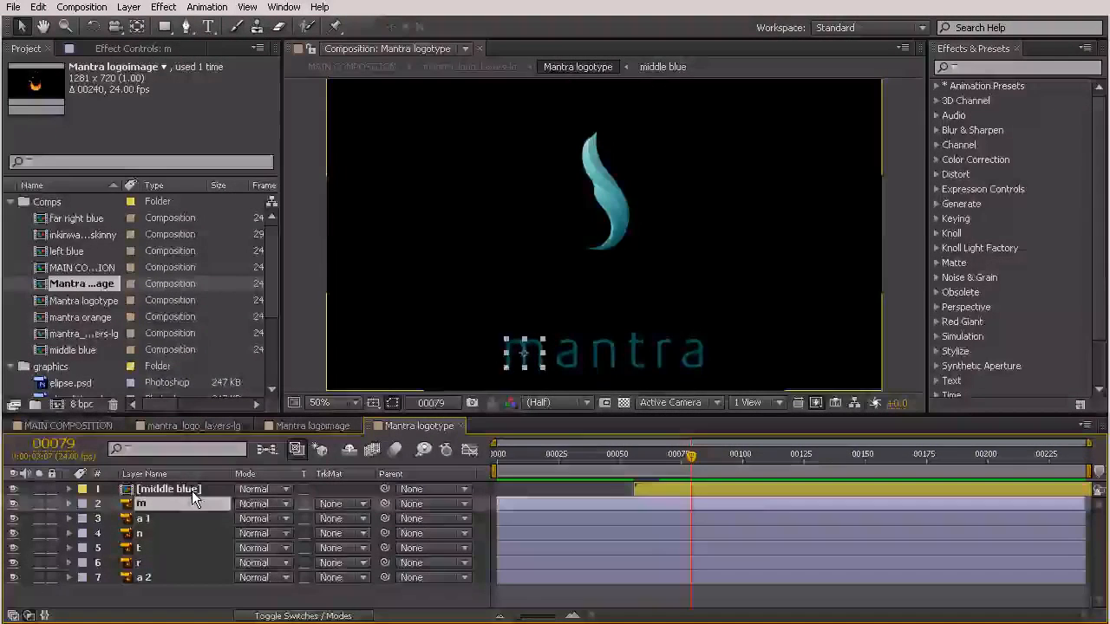
pyautogui.click(193, 491)
pyautogui.press('Delete')
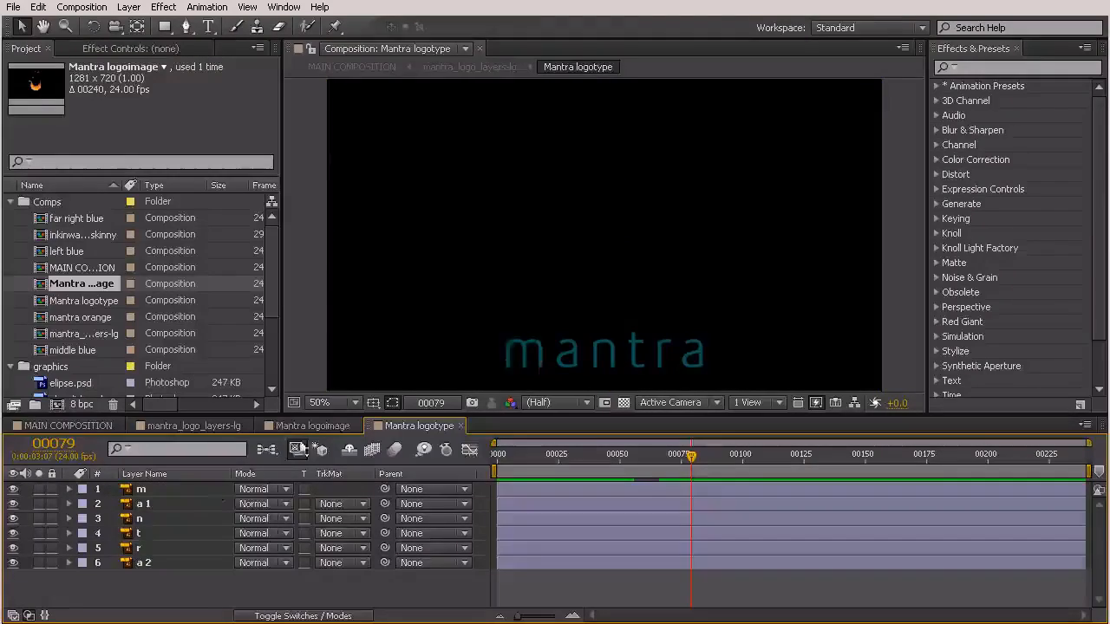
# Paste the middle blue layer into mantra_logo_layers-lg and place it beside the flame, on its right, as a colour reference.
pyautogui.click(287, 427)
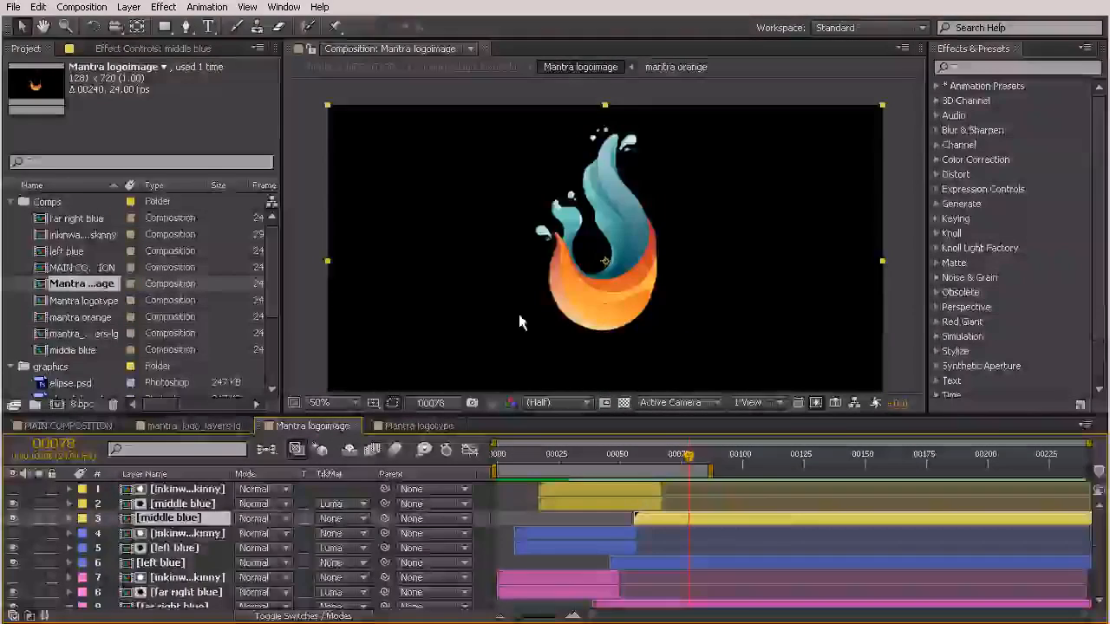
pyautogui.click(210, 426)
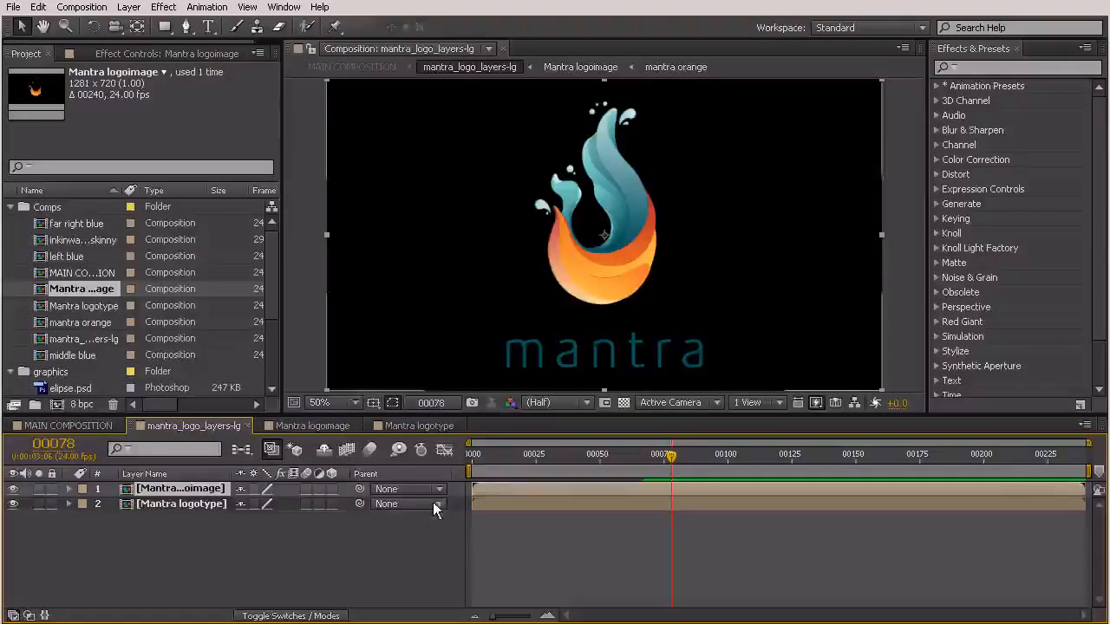
pyautogui.hotkey('ctrl', 'v')
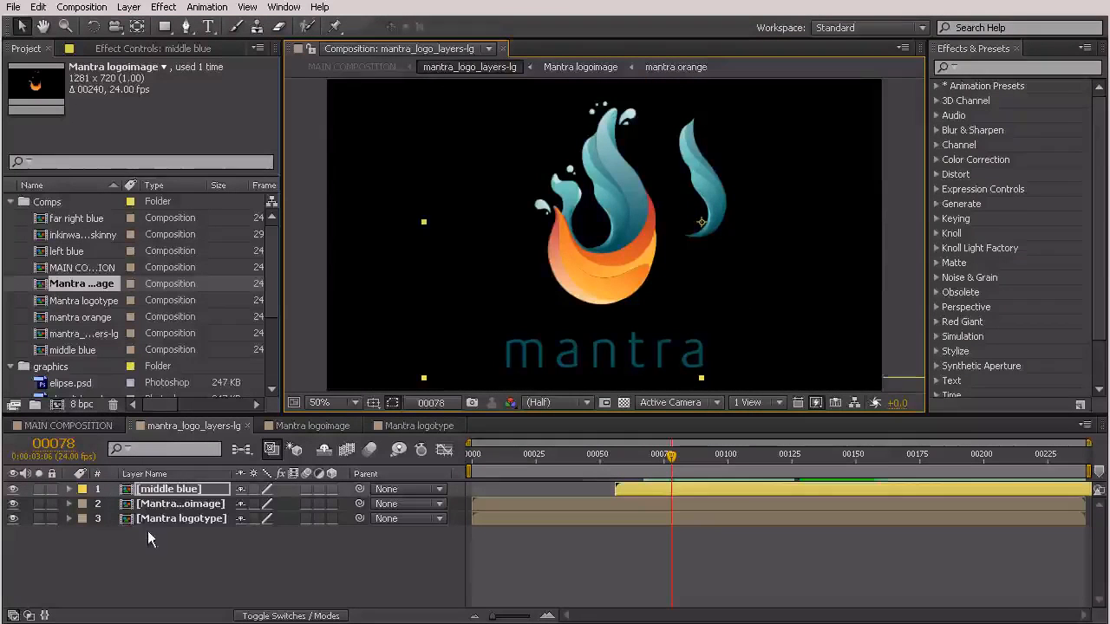
# Find the Fill effect and apply it to the Mantra logotype layer in mantra_logo_layers-lg.
pyautogui.click(966, 67)
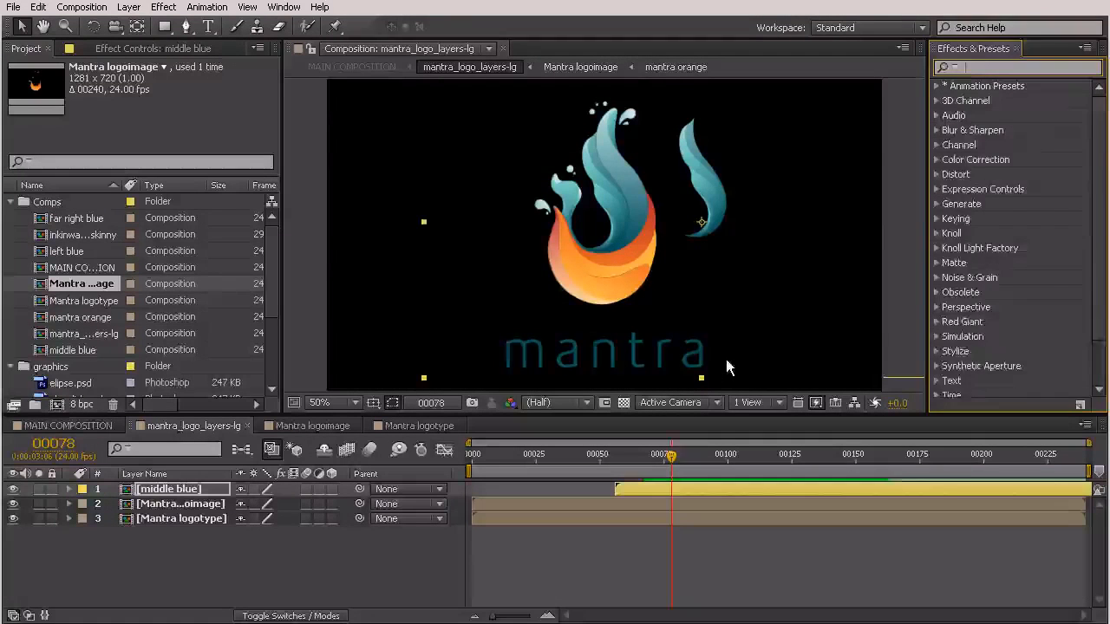
pyautogui.write('Fill')
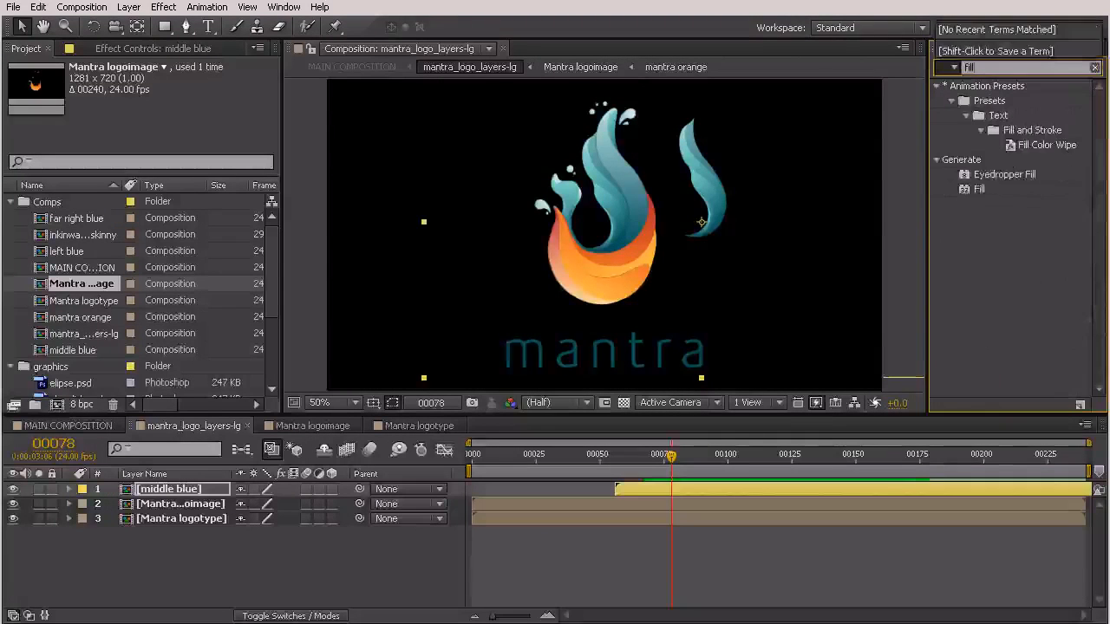
pyautogui.click(983, 189)
pyautogui.moveTo(983, 189); pyautogui.dragTo(150, 518)
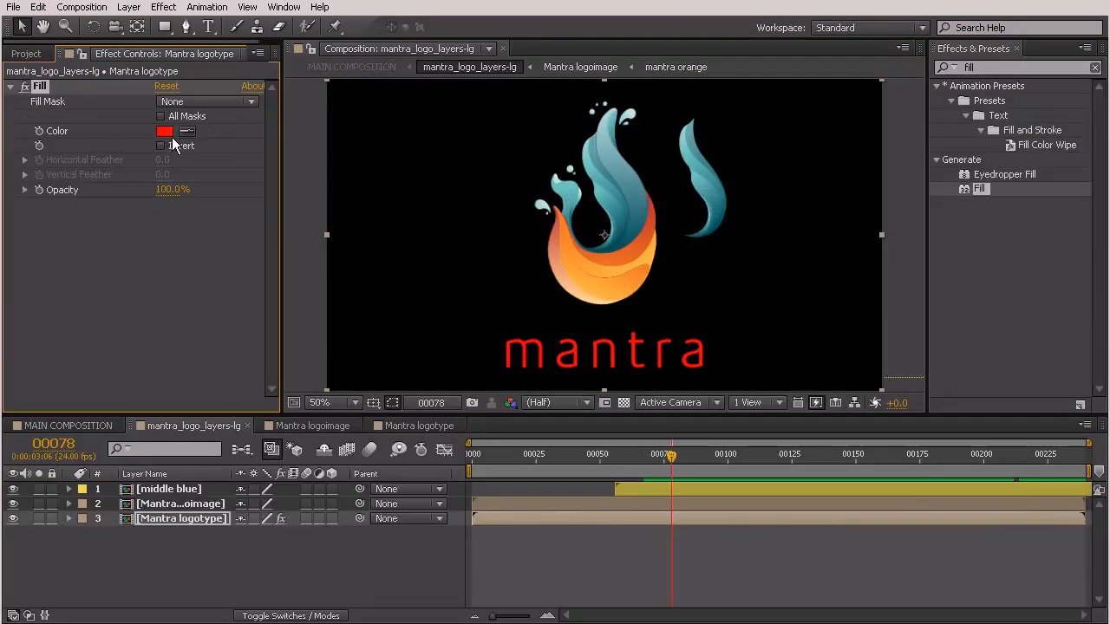
# Sample the logotype's Fill colour from the middle blue reference shape, compare with the effect off and on, and delete the reference layer.
pyautogui.click(712, 190)
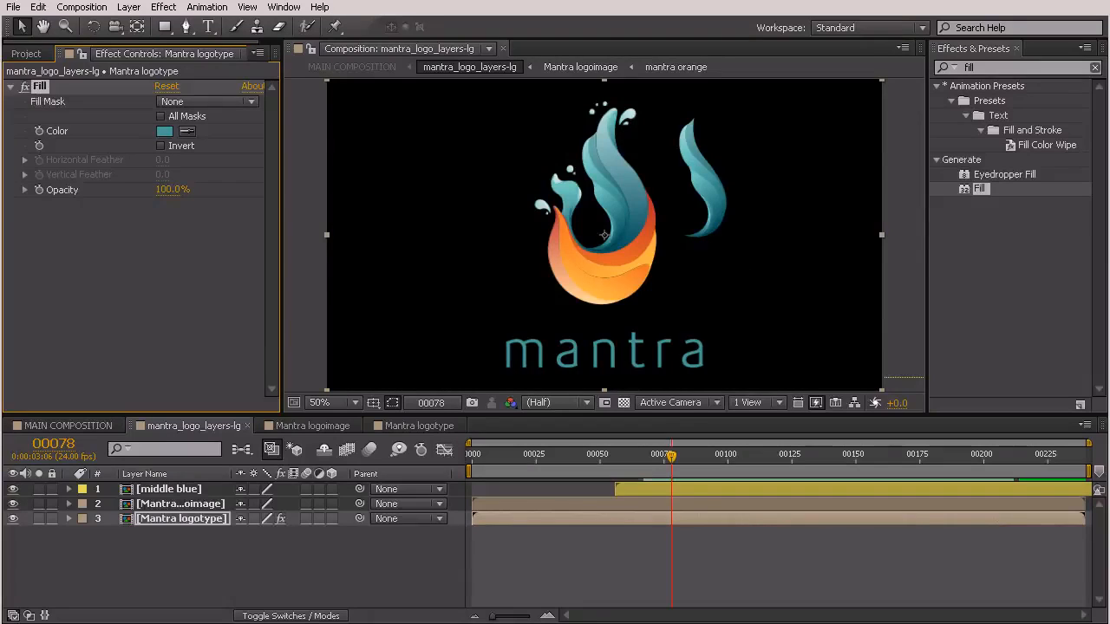
pyautogui.click(23, 88)
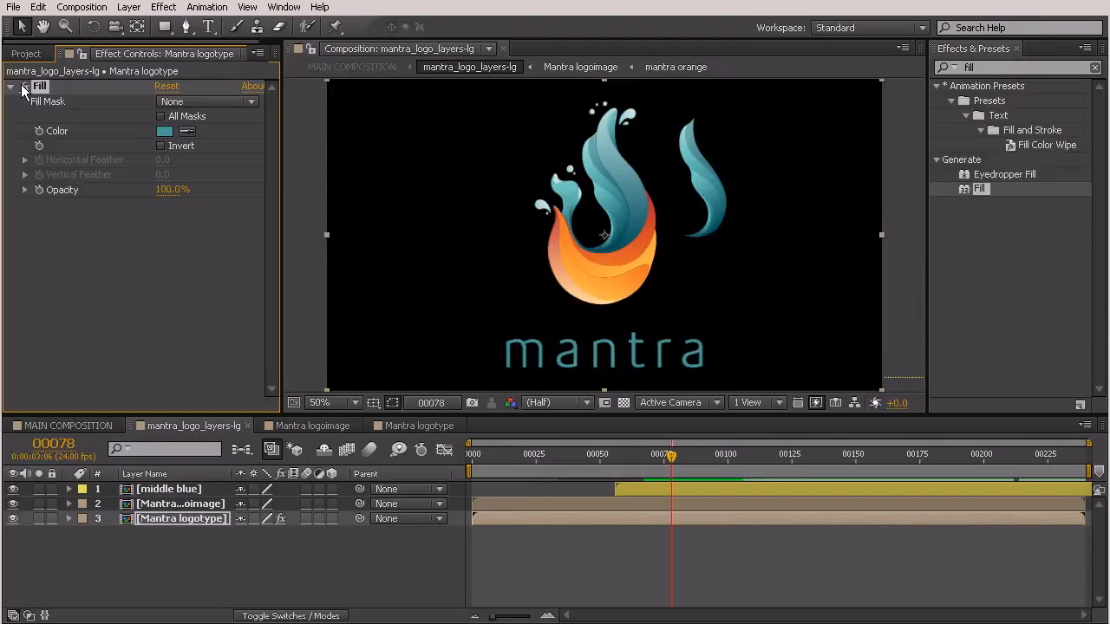
pyautogui.click(23, 88)
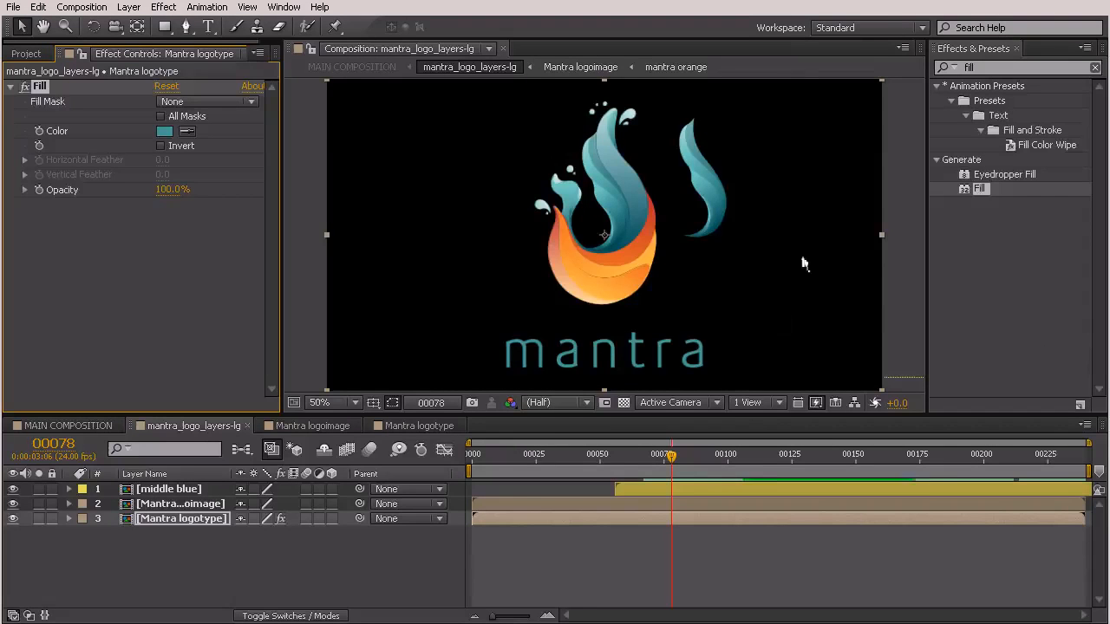
pyautogui.click(159, 488)
pyautogui.press('Delete')
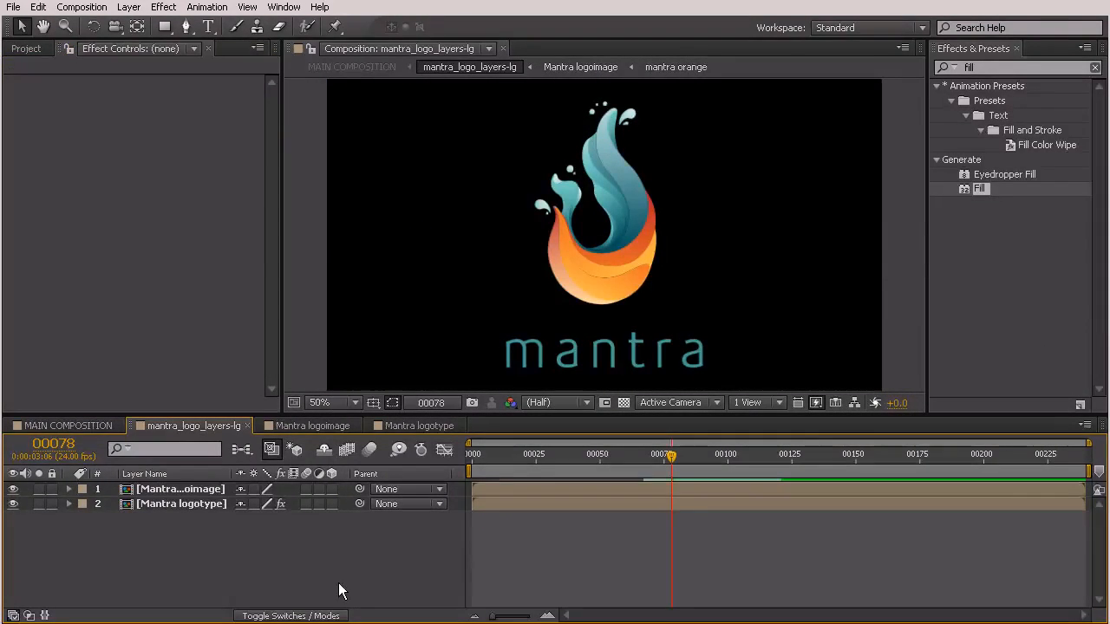
# Open the Mantra logotype composition and add the inkinwater_skinny composition as a layer above the letters.
pyautogui.doubleClick(199, 502)
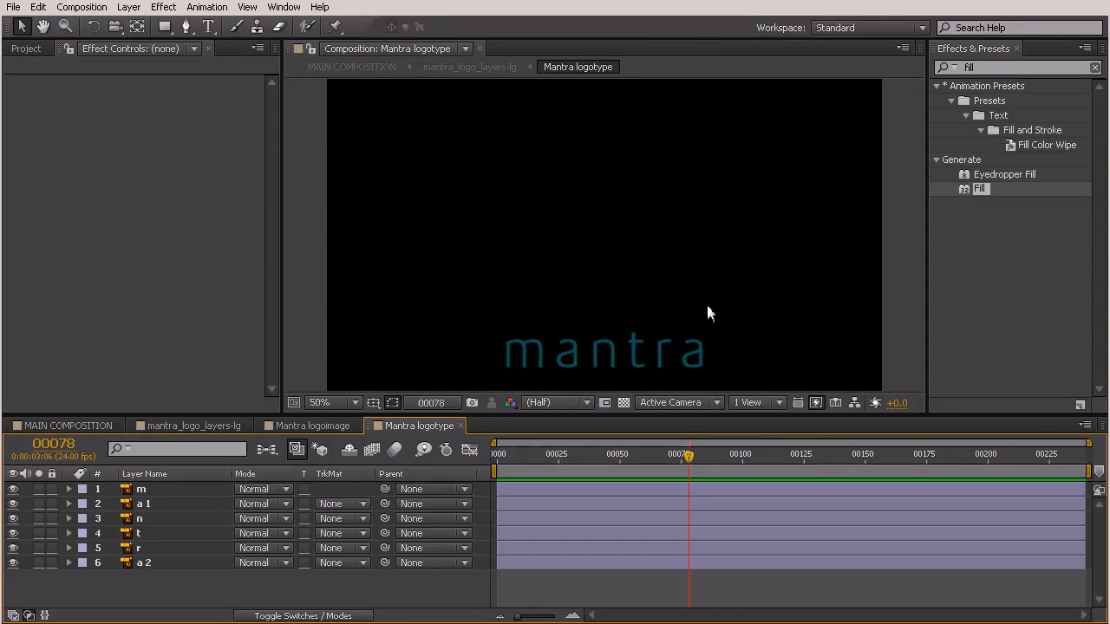
pyautogui.scroll(2, 608, 303)
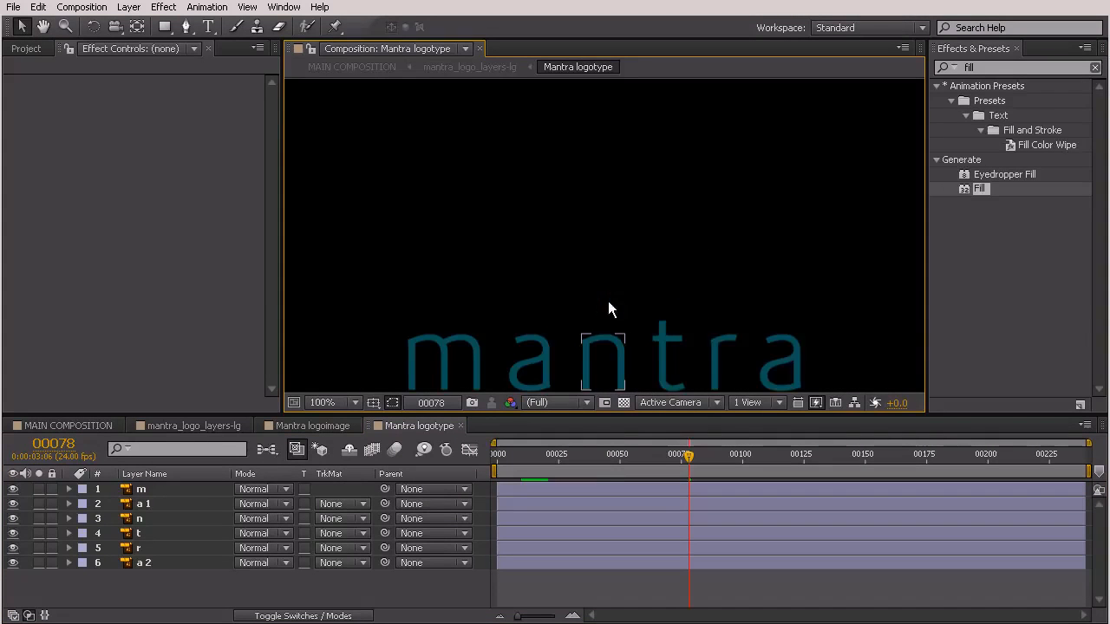
pyautogui.moveTo(707, 334); pyautogui.dragTo(706, 286)
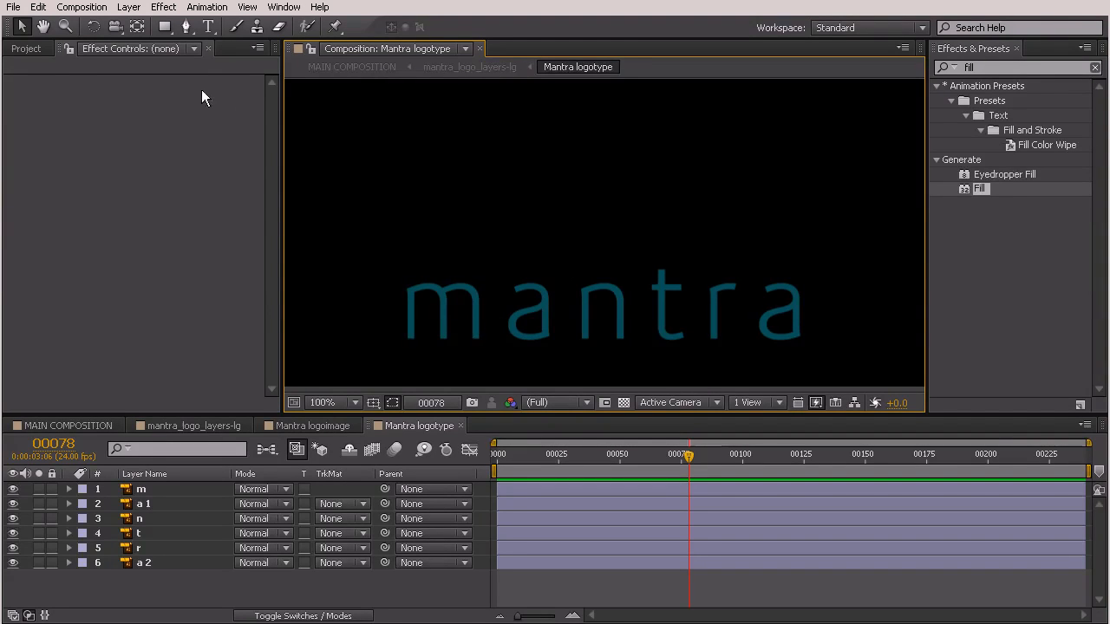
pyautogui.click(38, 48)
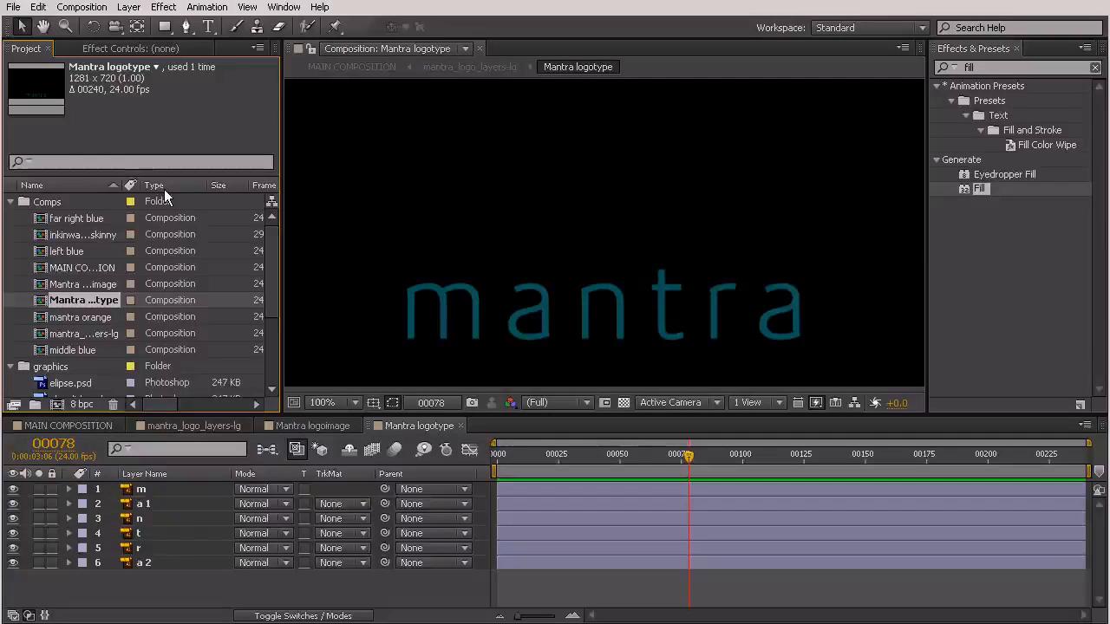
pyautogui.click(57, 234)
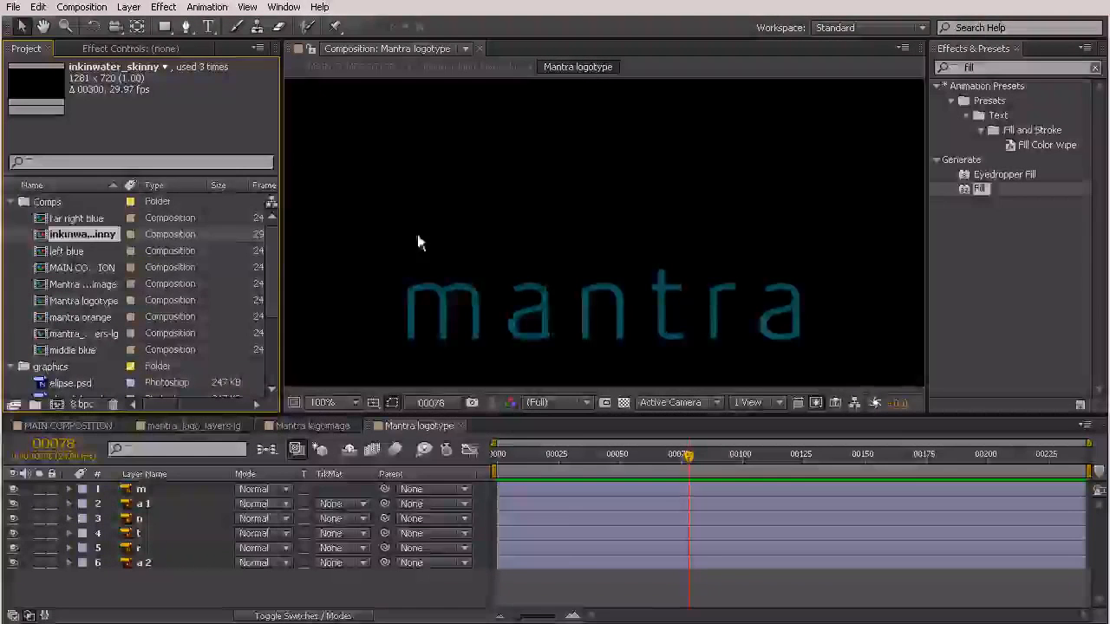
pyautogui.moveTo(63, 234); pyautogui.dragTo(609, 301)
# At frame 24, scale the ink layer down to roughly letter size and move it over the letter m.
pyautogui.press(',')
pyautogui.press(',')
pyautogui.press(',')
pyautogui.press(',')
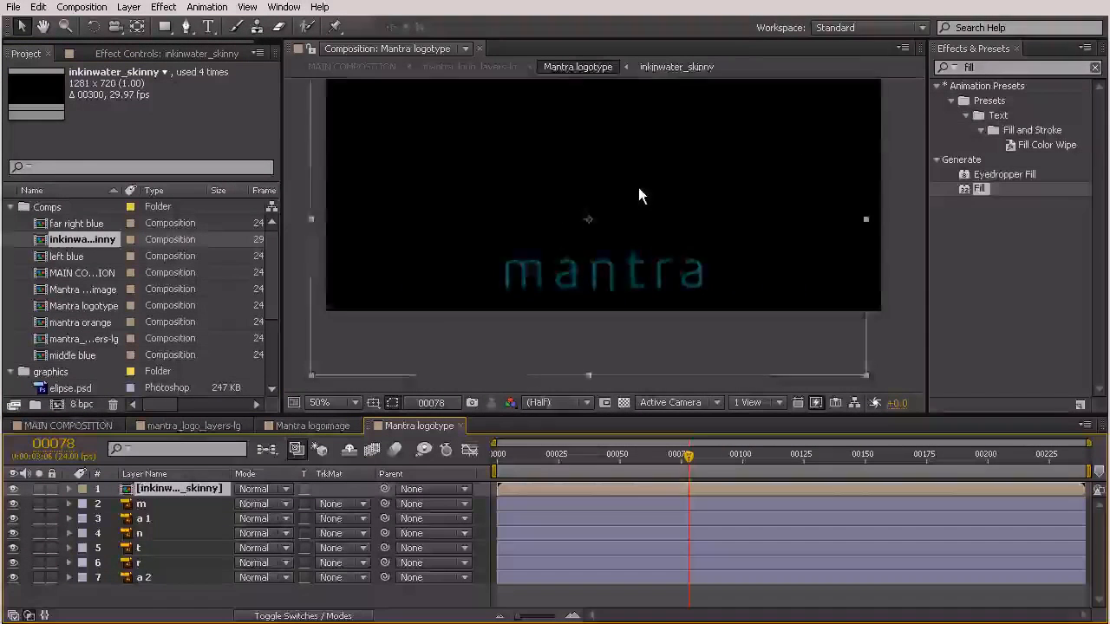
pyautogui.moveTo(545, 454)
pyautogui.mouseDown()
pyautogui.moveTo(502, 457)
pyautogui.moveTo(556, 460)
pyautogui.mouseUp()
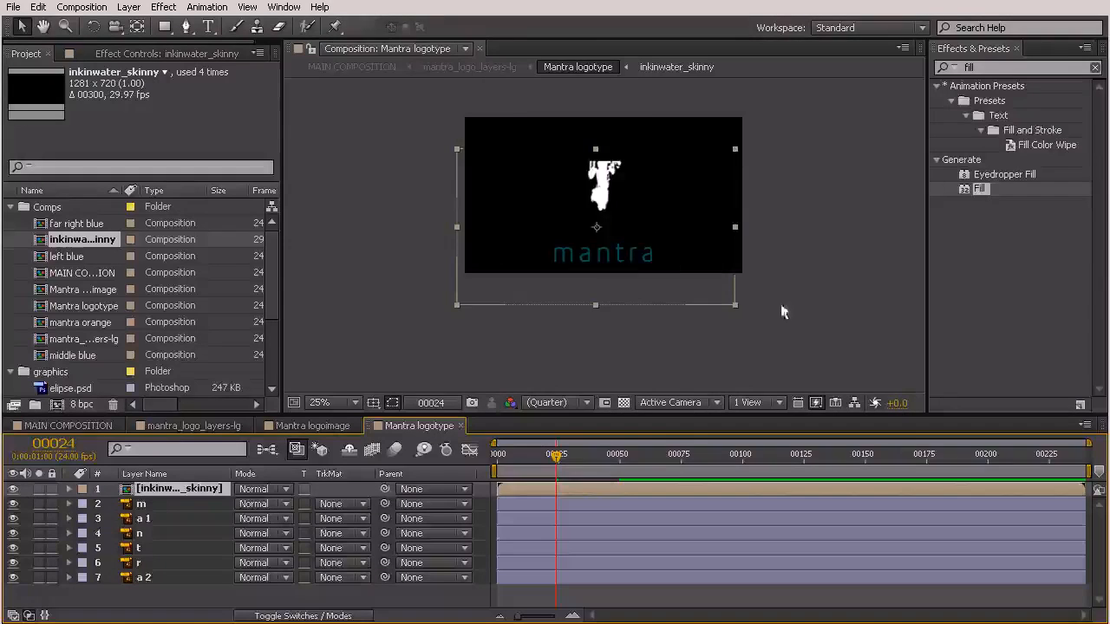
pyautogui.click(815, 403)
pyautogui.click(842, 422)
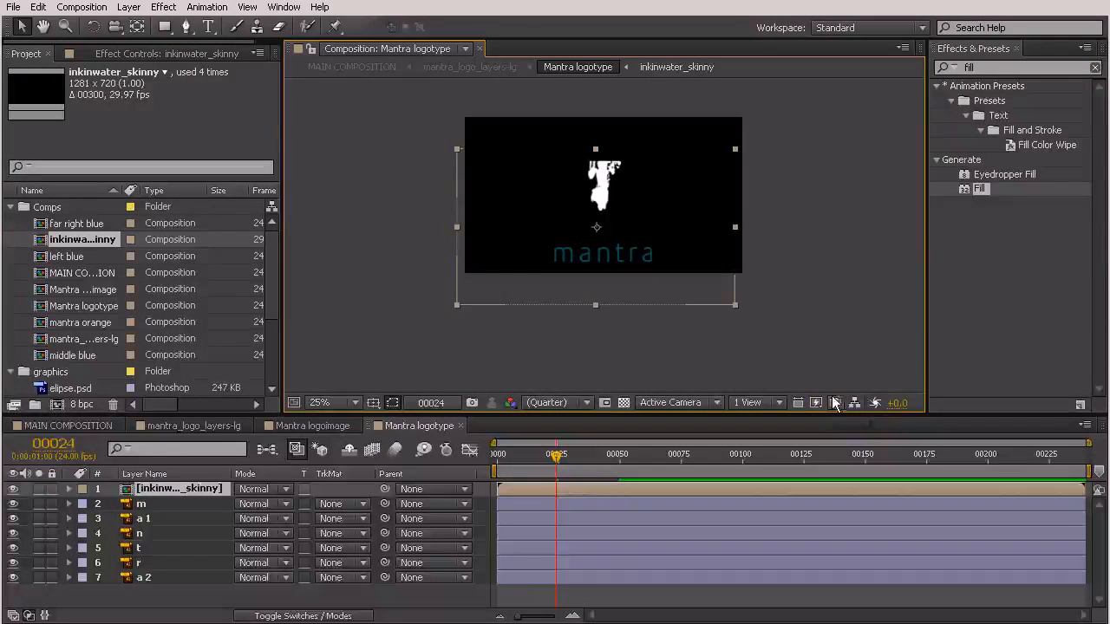
pyautogui.moveTo(735, 148); pyautogui.dragTo(588, 264)
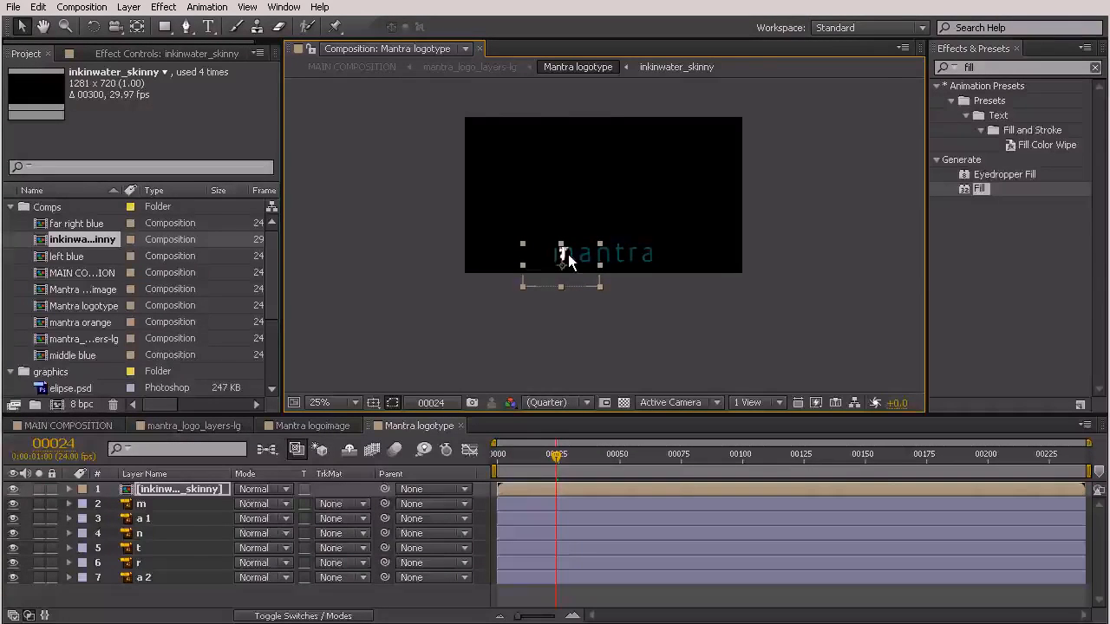
# Refine the ink layer's height, stretch it horizontally and reposition it so the ink spans the letter m.
pyautogui.scroll(5, 567, 250)
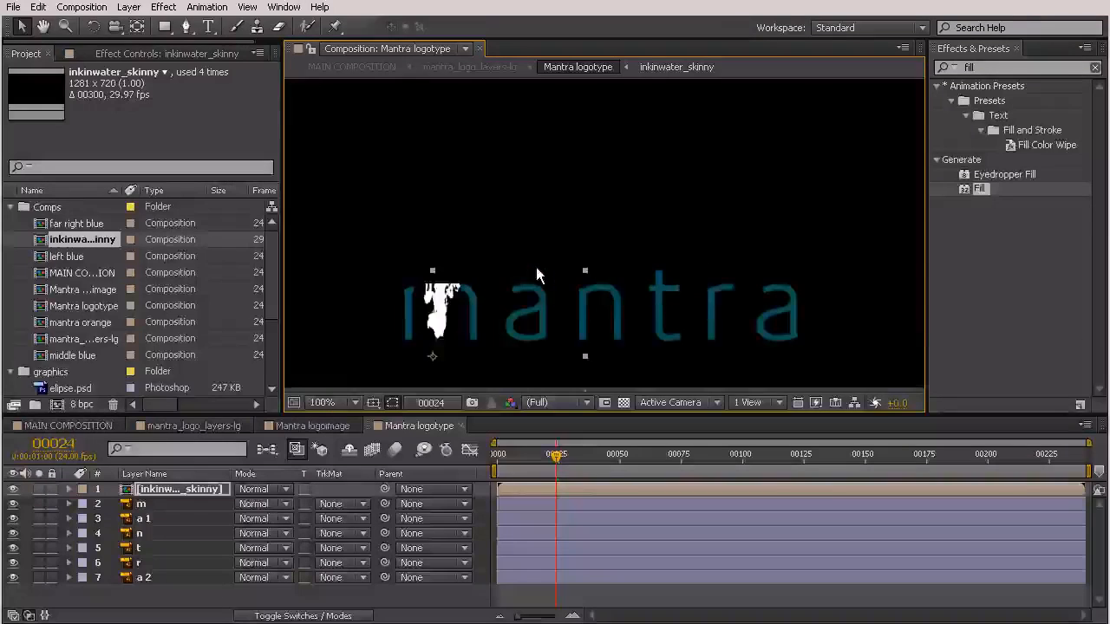
pyautogui.moveTo(464, 301); pyautogui.dragTo(771, 130)
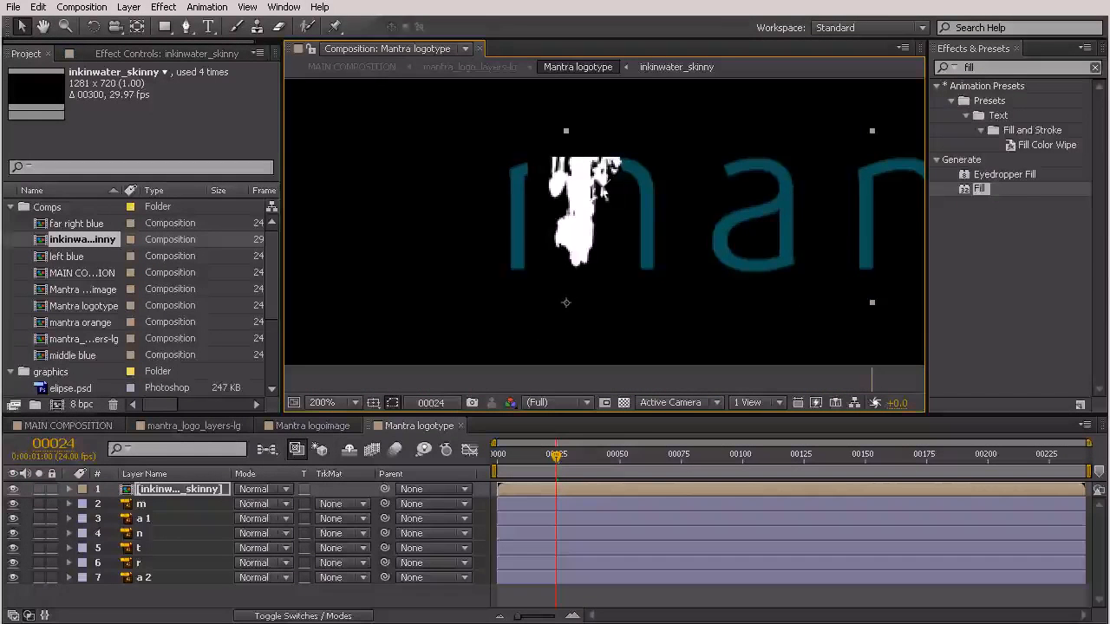
pyautogui.moveTo(867, 140); pyautogui.dragTo(807, 156)
pyautogui.moveTo(571, 234); pyautogui.dragTo(537, 215)
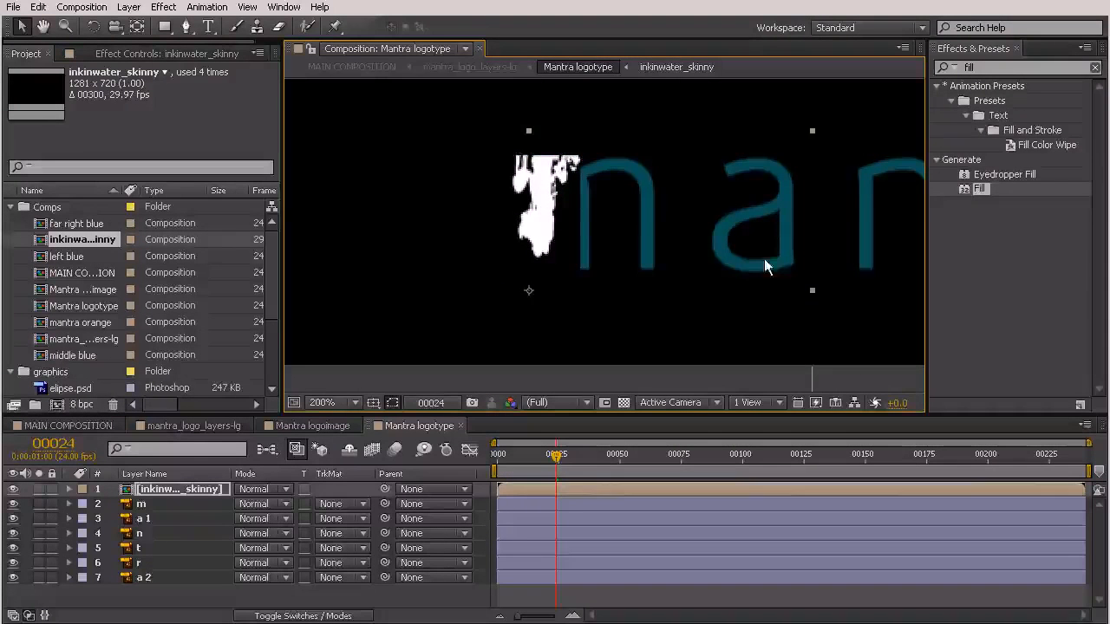
pyautogui.moveTo(824, 291)
pyautogui.mouseDown()
pyautogui.moveTo(583, 242)
pyautogui.moveTo(608, 248)
pyautogui.mouseUp()
pyautogui.scroll(-4, 643, 231)
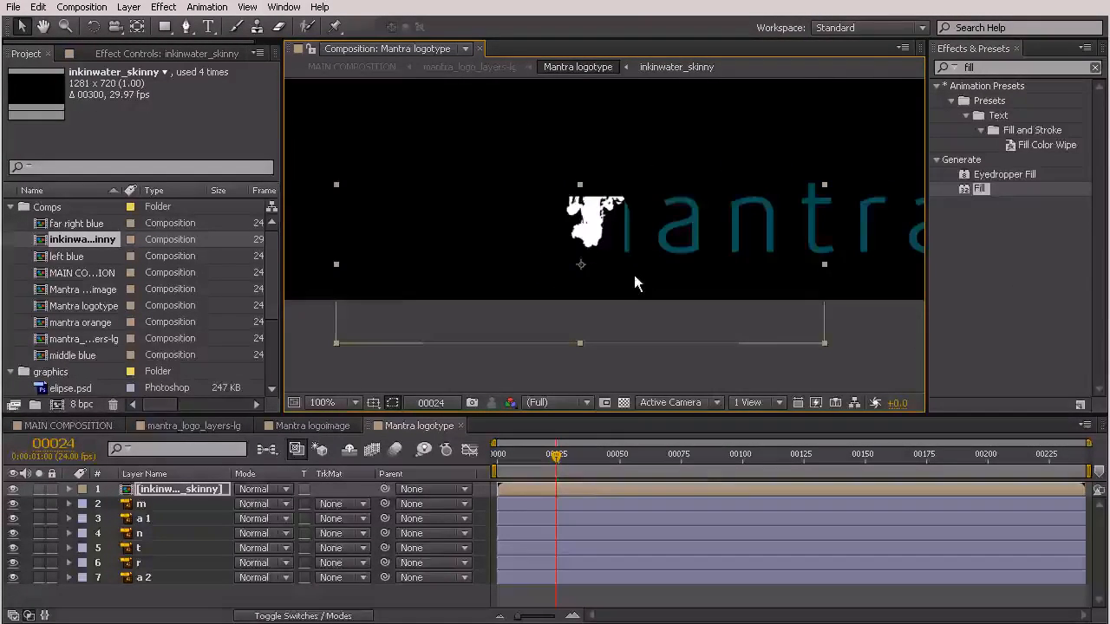
pyautogui.moveTo(716, 250); pyautogui.dragTo(734, 250)
pyautogui.moveTo(596, 252); pyautogui.dragTo(595, 245)
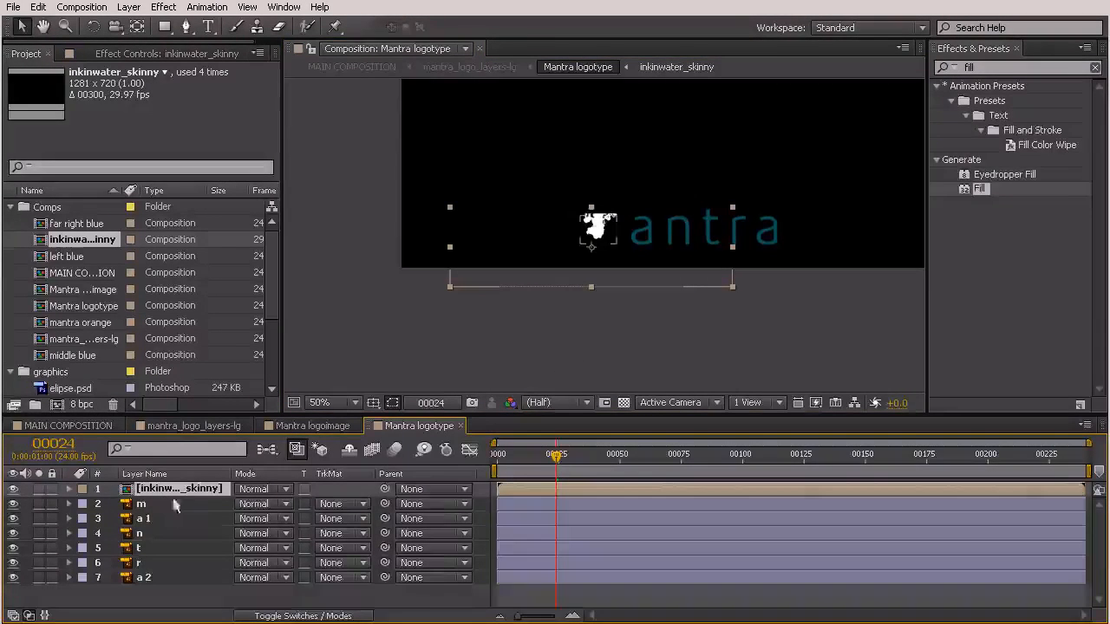
# Lower the ink layer's opacity to 38% so the letter m shows through.
pyautogui.press('t')
pyautogui.moveTo(249, 510); pyautogui.dragTo(563, 229)
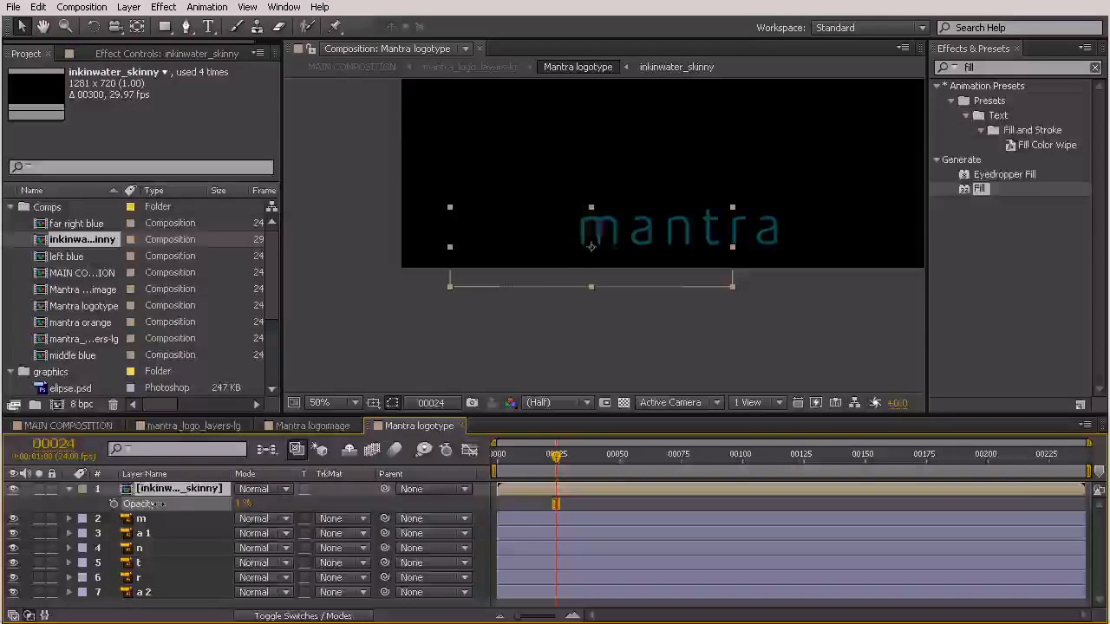
pyautogui.press('.')
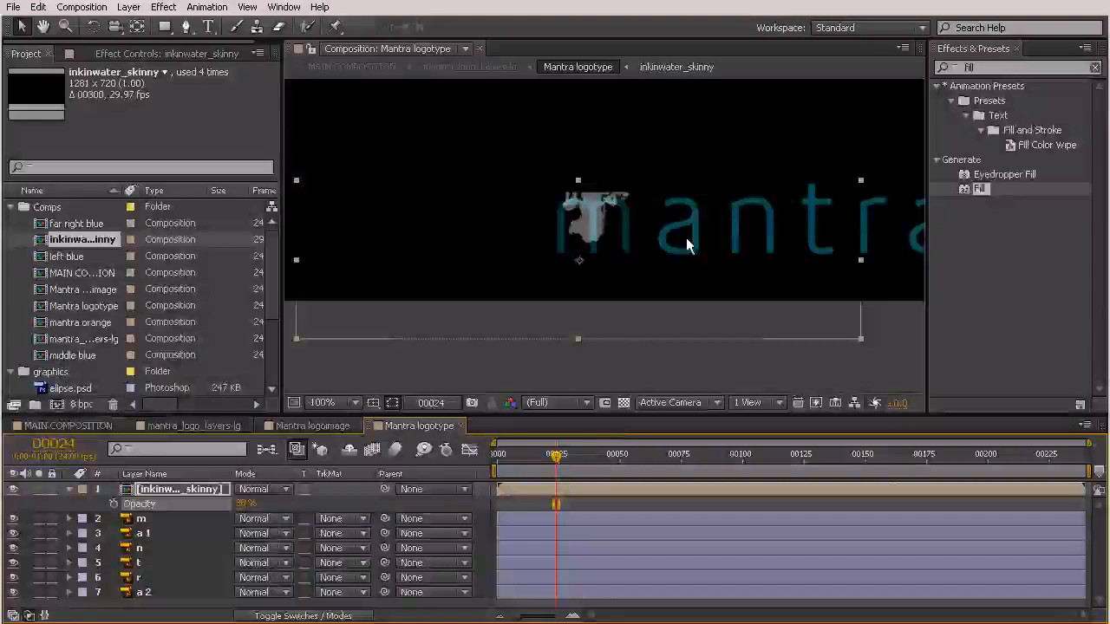
# Trim the end of the ink layer to frame 49.
pyautogui.moveTo(559, 464)
pyautogui.mouseDown()
pyautogui.moveTo(636, 473)
pyautogui.moveTo(621, 472)
pyautogui.mouseUp()
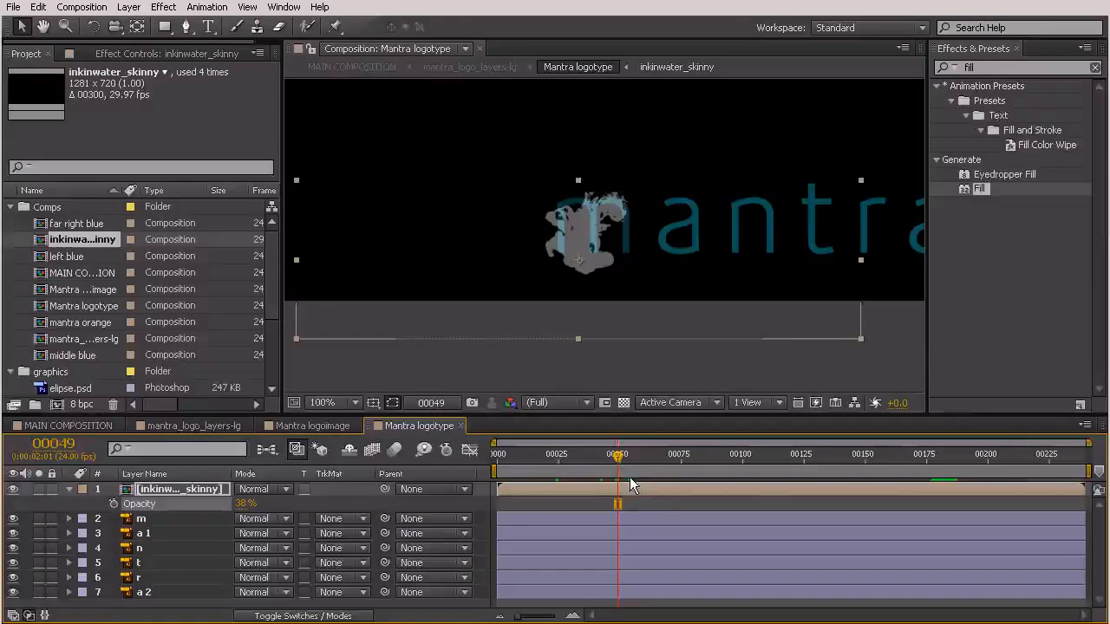
pyautogui.click(628, 488)
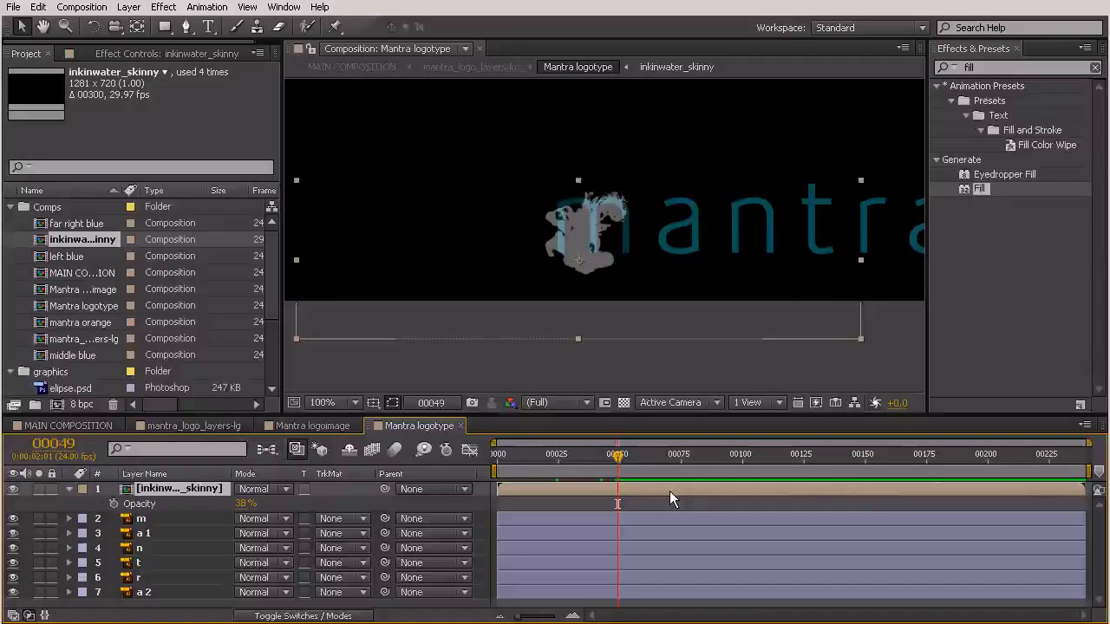
pyautogui.hotkey('alt', ']')
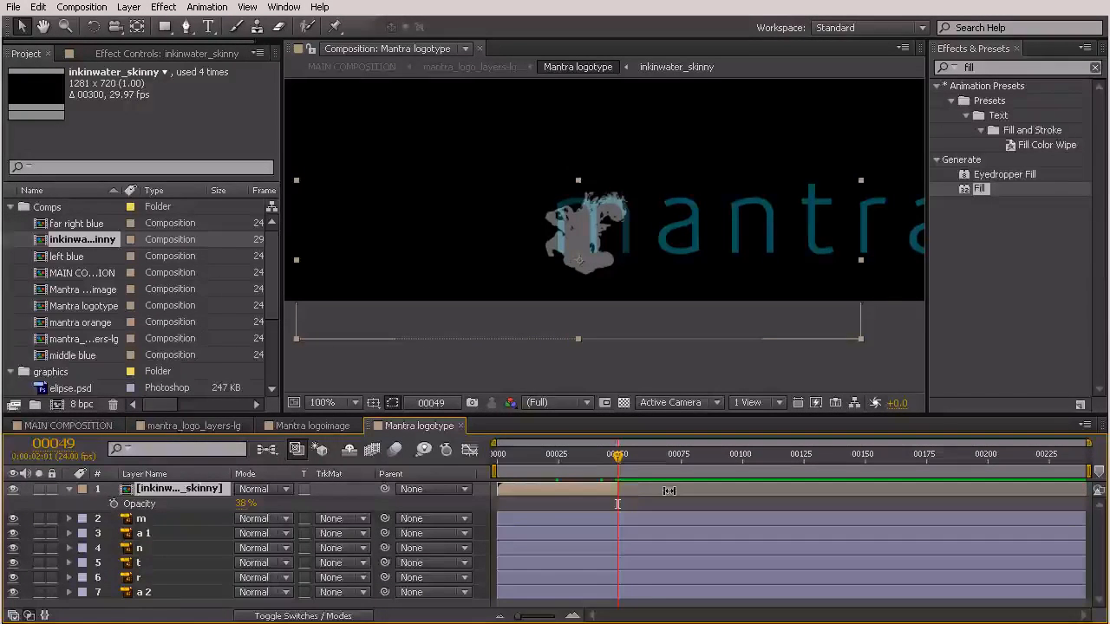
pyautogui.click(629, 489)
# At frame 39, widen the ink layer and recentre it on the letter m, and scrub through its coverage.
pyautogui.moveTo(621, 471)
pyautogui.mouseDown()
pyautogui.moveTo(500, 469)
pyautogui.moveTo(610, 512)
pyautogui.moveTo(480, 507)
pyautogui.moveTo(620, 515)
pyautogui.moveTo(475, 510)
pyautogui.moveTo(615, 518)
pyautogui.moveTo(526, 512)
pyautogui.moveTo(595, 516)
pyautogui.mouseUp()
pyautogui.click(549, 490)
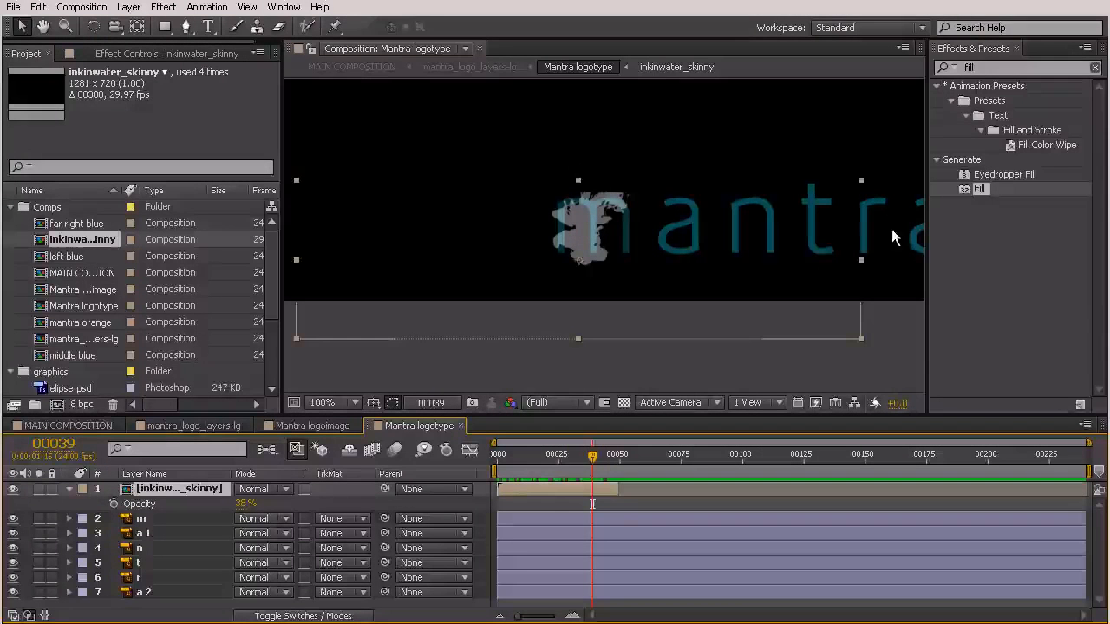
pyautogui.moveTo(860, 260); pyautogui.dragTo(945, 253)
pyautogui.moveTo(581, 259); pyautogui.dragTo(584, 257)
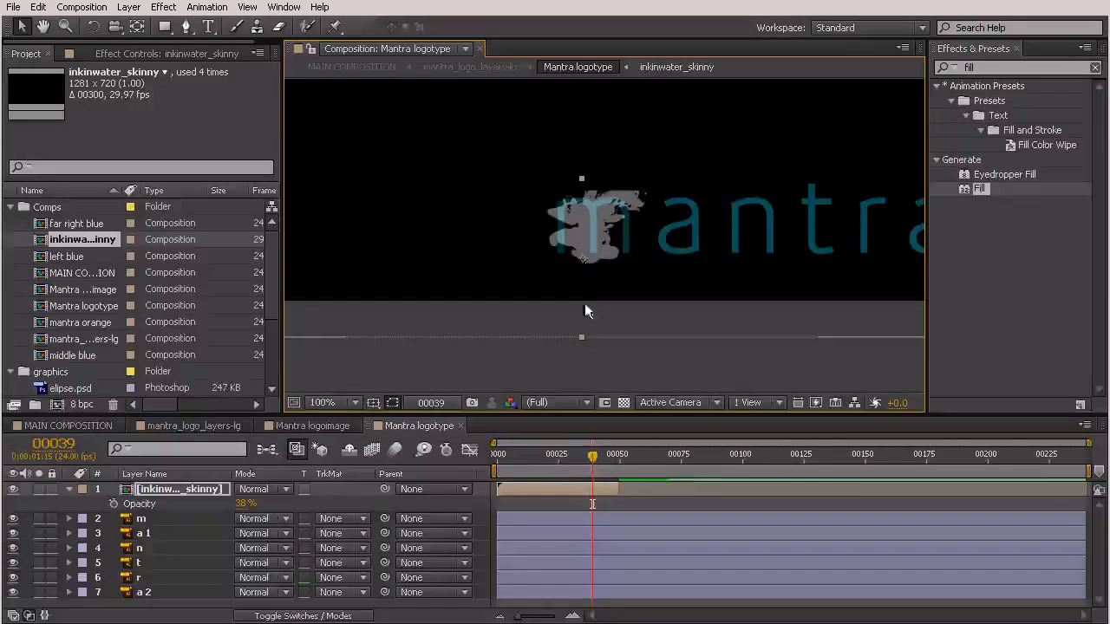
pyautogui.moveTo(592, 454); pyautogui.dragTo(431, 456)
pyautogui.moveTo(497, 468); pyautogui.dragTo(607, 469)
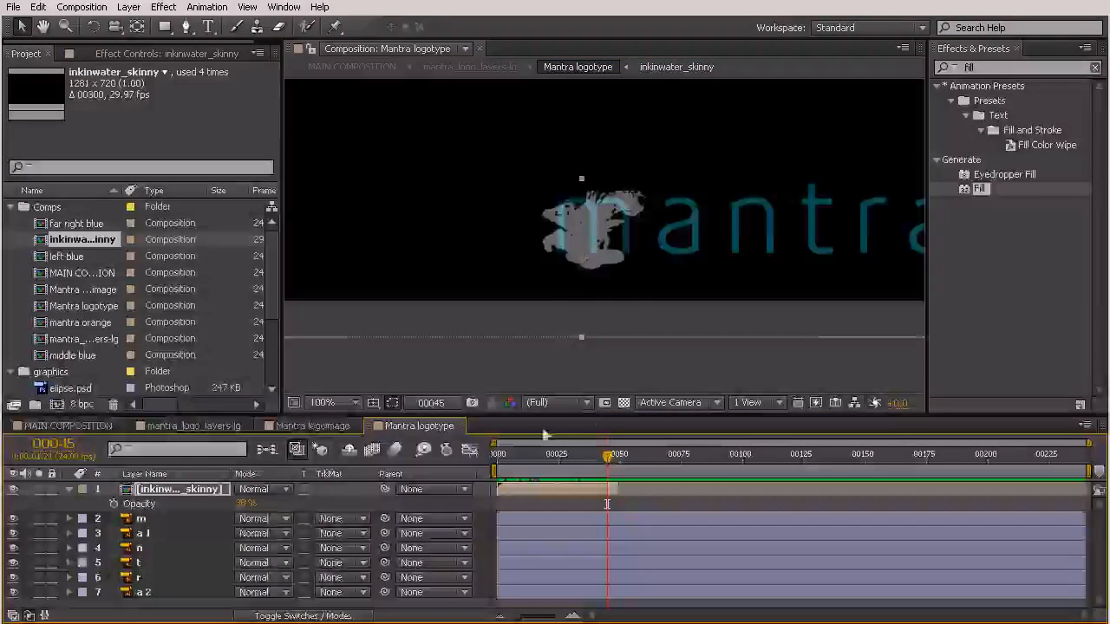
# Restore the ink layer's opacity to 100% and collapse its properties.
pyautogui.moveTo(247, 508); pyautogui.dragTo(354, 504)
pyautogui.click(143, 545)
pyautogui.click(173, 535)
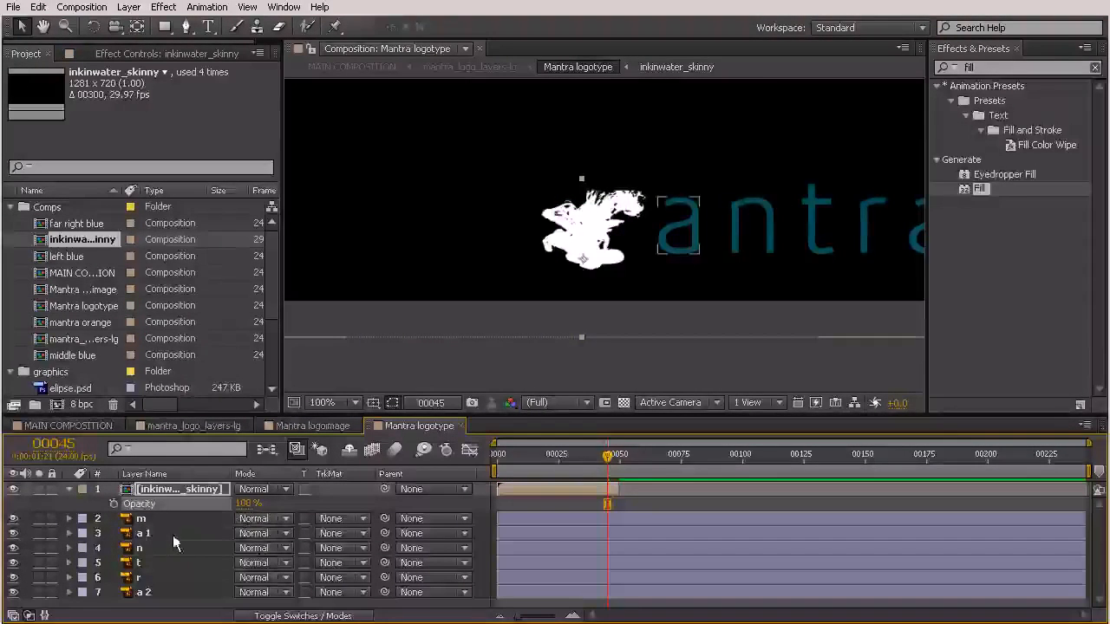
pyautogui.click(69, 489)
pyautogui.click(182, 492)
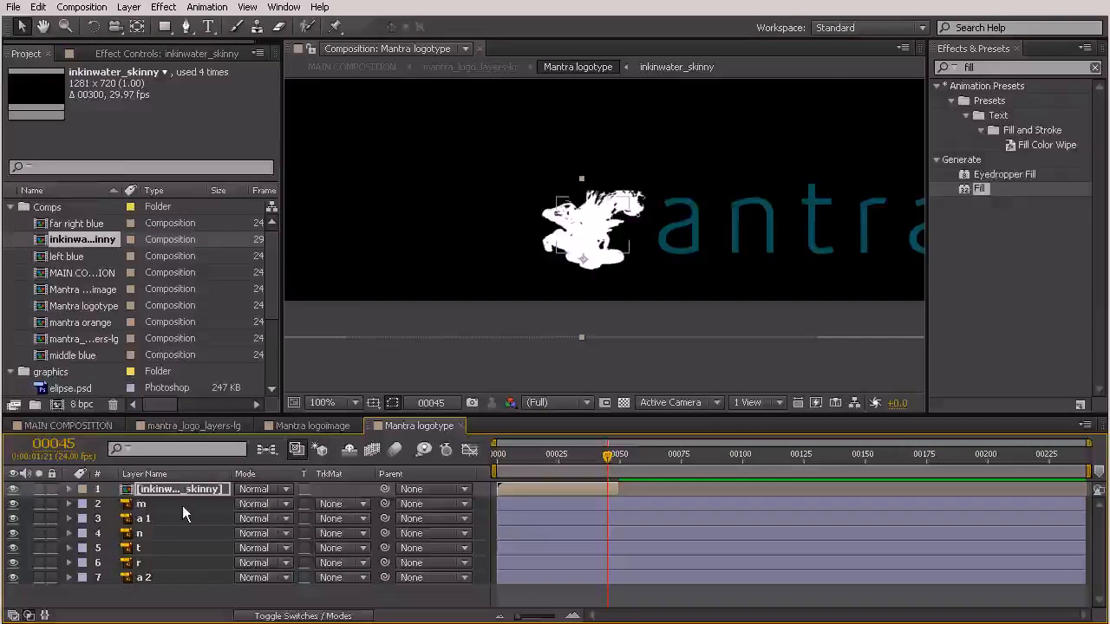
# Set the m layer's track matte to Luma using the ink layer above, and scrub through the reveal.
pyautogui.click(182, 506)
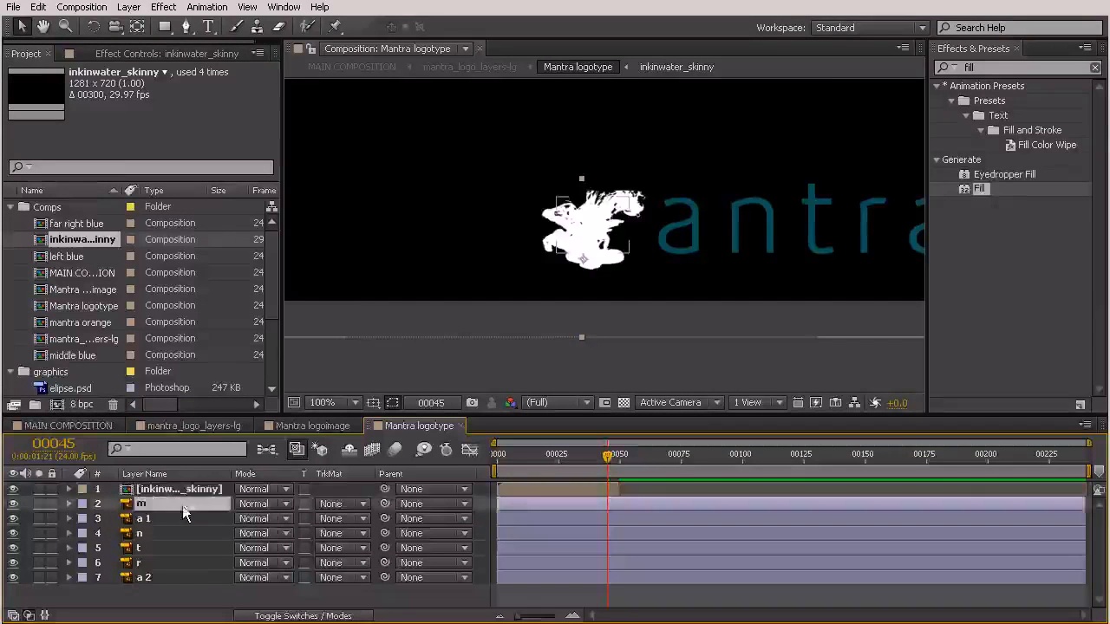
pyautogui.click(324, 506)
pyautogui.click(342, 506)
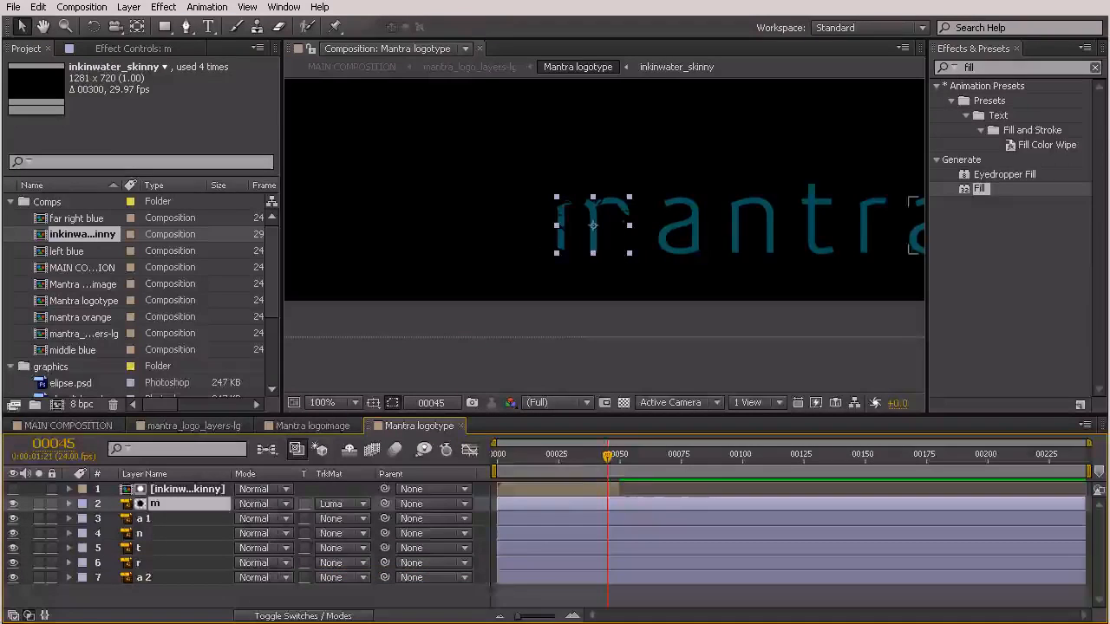
pyautogui.moveTo(611, 460); pyautogui.dragTo(577, 499)
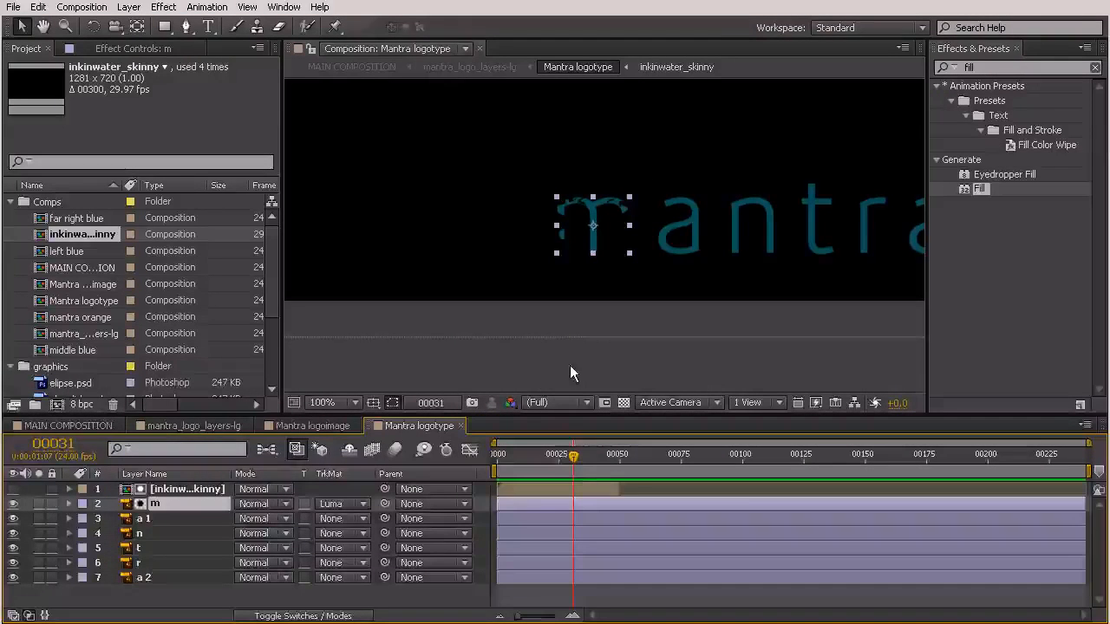
pyautogui.moveTo(578, 466); pyautogui.dragTo(619, 493)
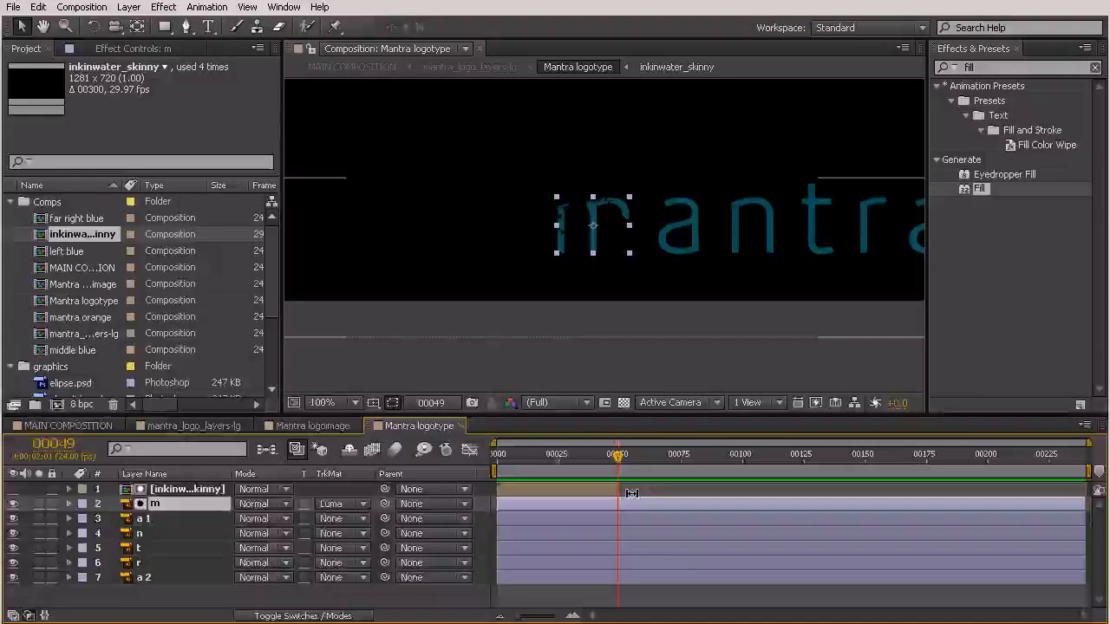
# Duplicate the m layer with no track matte on the copy, and trim the copy's start to frame 43.
pyautogui.press('pageup')
pyautogui.press('pageup')
pyautogui.press('pageup')
pyautogui.press('pageup')
pyautogui.press('pageup')
pyautogui.press('pageup')
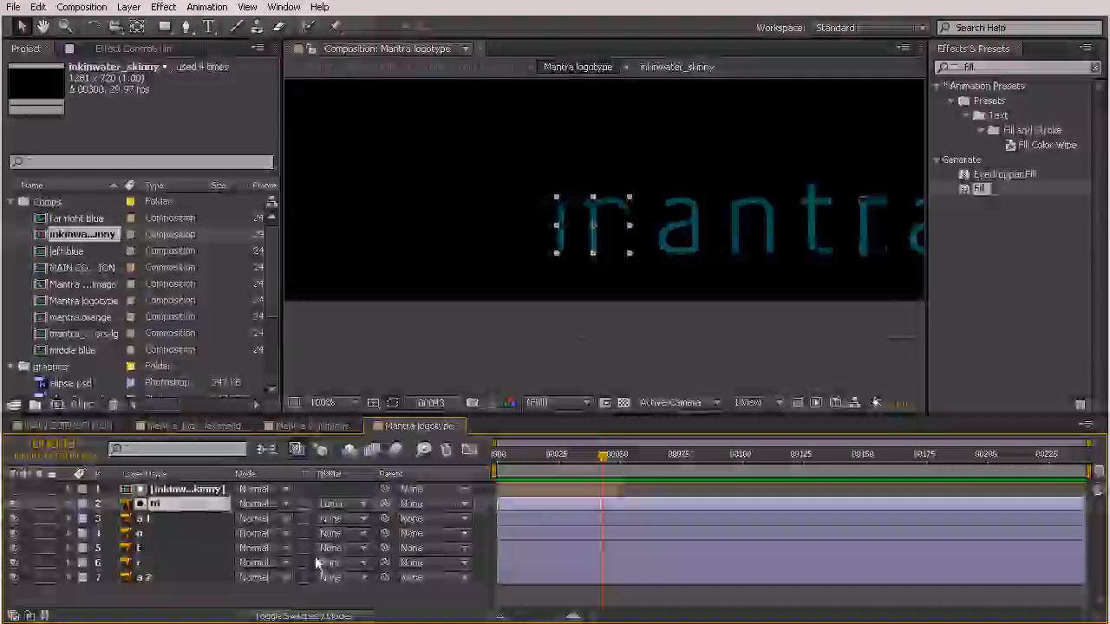
pyautogui.hotkey('ctrl', 'd')
pyautogui.moveTo(102, 488); pyautogui.dragTo(171, 537)
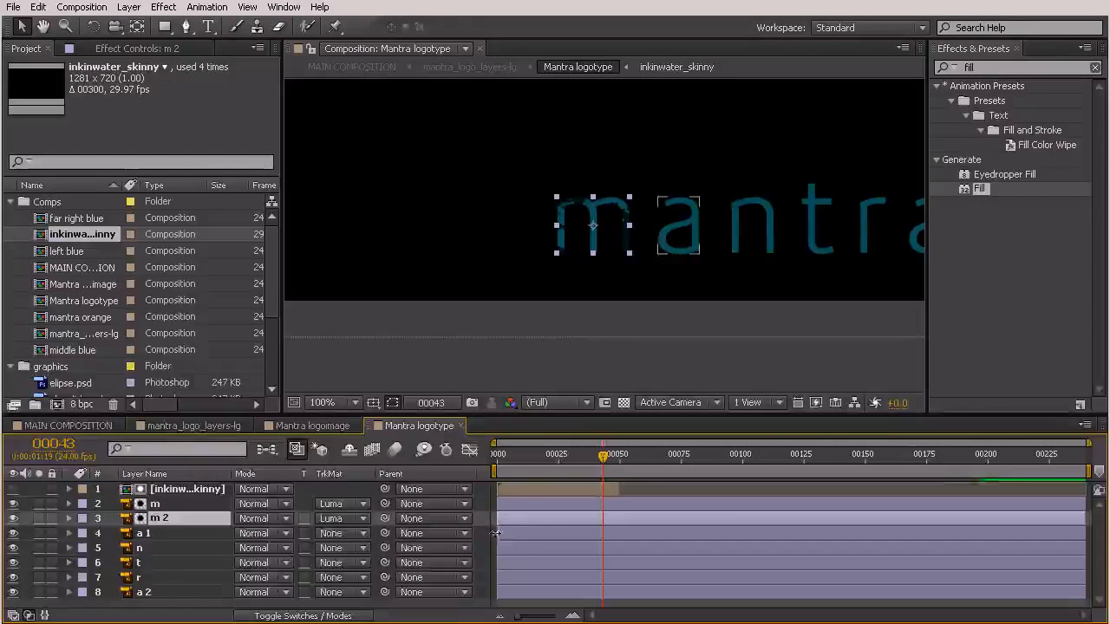
pyautogui.click(330, 519)
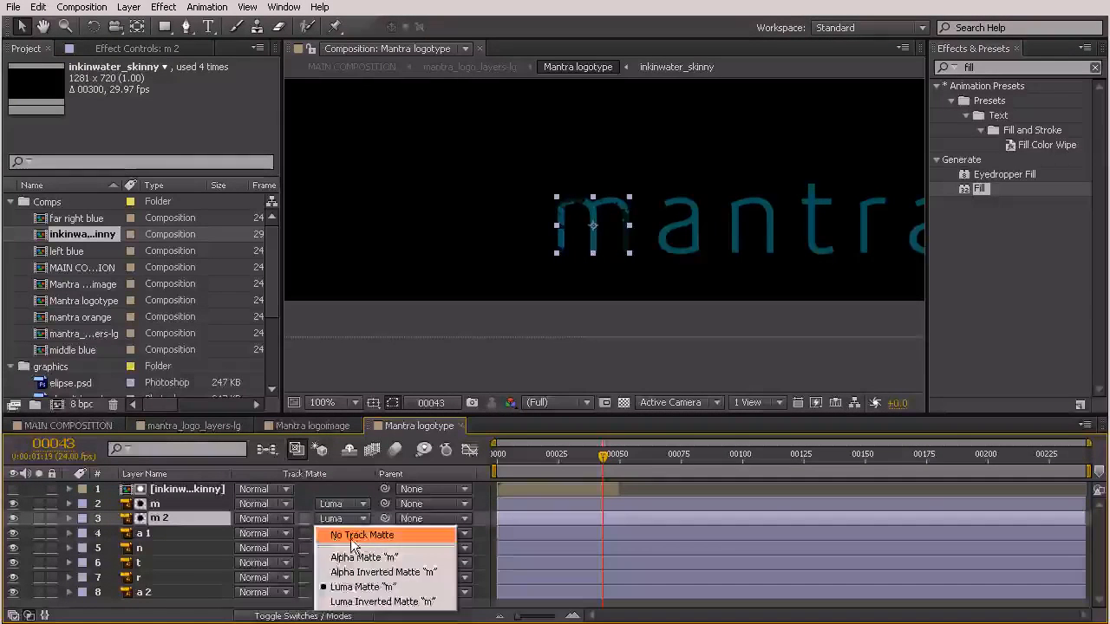
pyautogui.click(344, 536)
pyautogui.moveTo(501, 531); pyautogui.dragTo(594, 528)
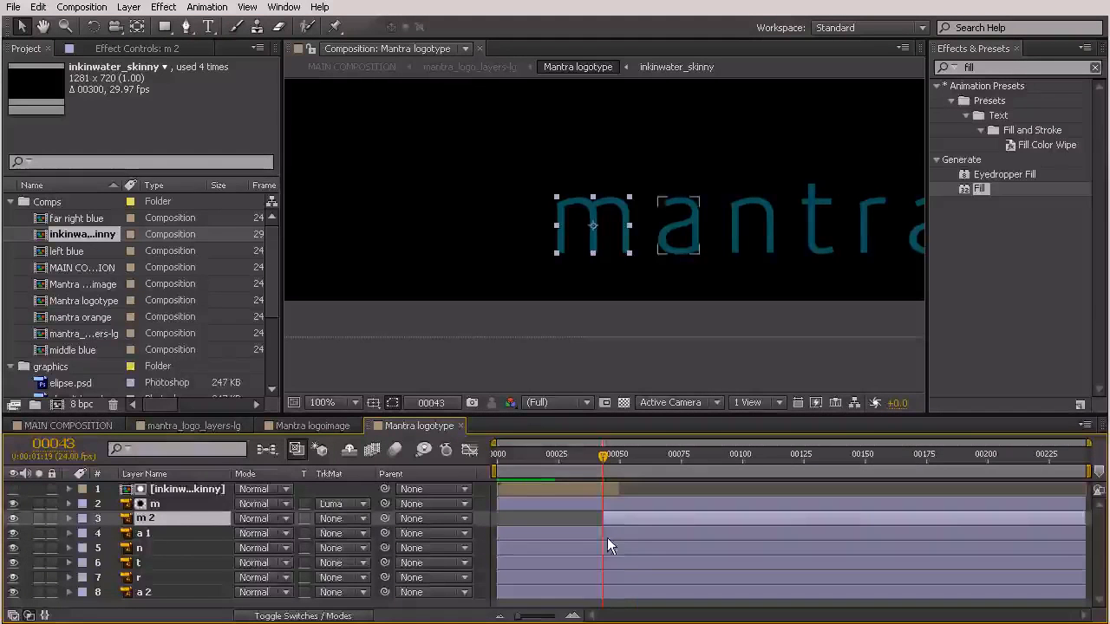
# Trim the end of the original m layer to frame 49 and preview the handover to its copy around frame 43.
pyautogui.click(605, 454)
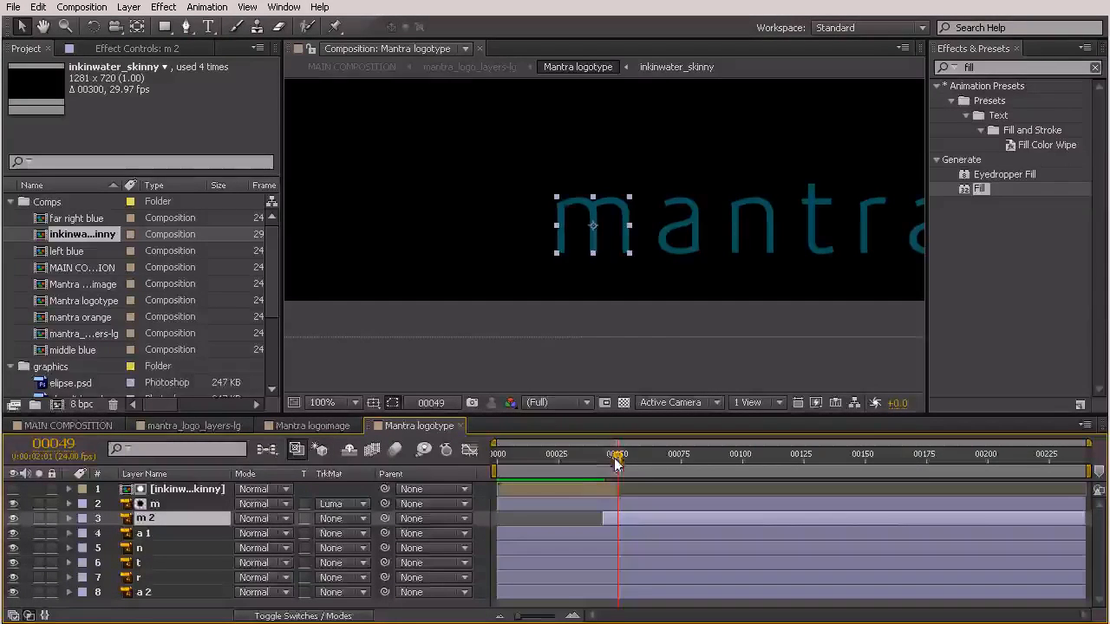
pyautogui.click(593, 501)
pyautogui.press('pagedown')
pyautogui.press('pagedown')
pyautogui.press('pagedown')
pyautogui.press('pagedown')
pyautogui.press('pagedown')
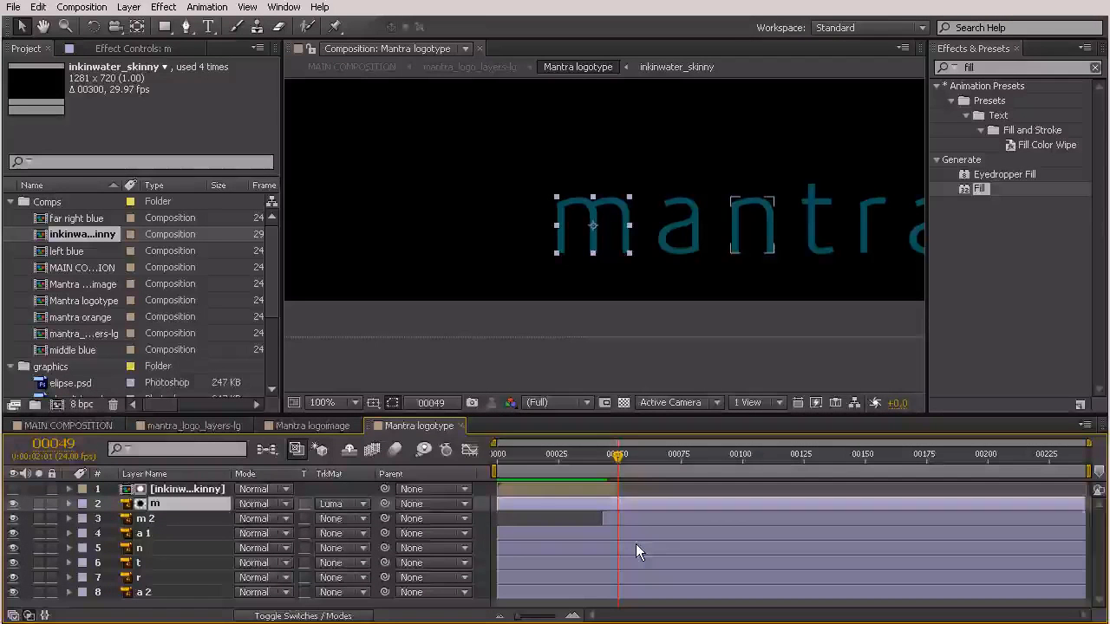
pyautogui.hotkey('alt', ']')
pyautogui.press('KP_0')
pyautogui.moveTo(517, 486); pyautogui.dragTo(601, 534)
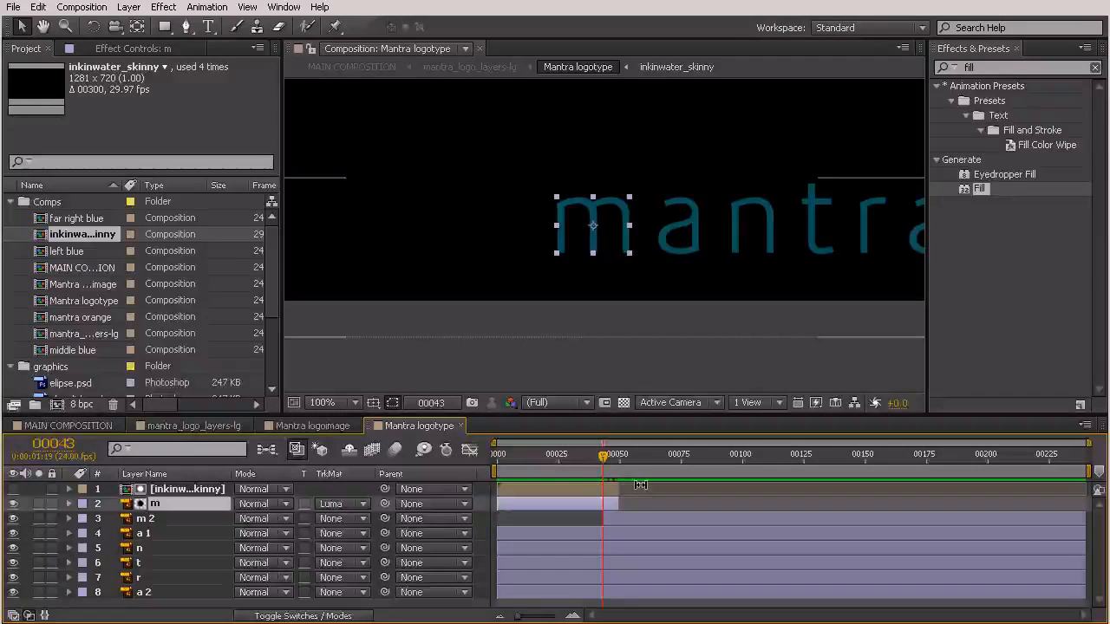
# Fade in the m 2 layer with opacity keyframes from 0% at frame 43 to 100% at frame 50, and scrub through the result.
pyautogui.moveTo(603, 458); pyautogui.dragTo(609, 521)
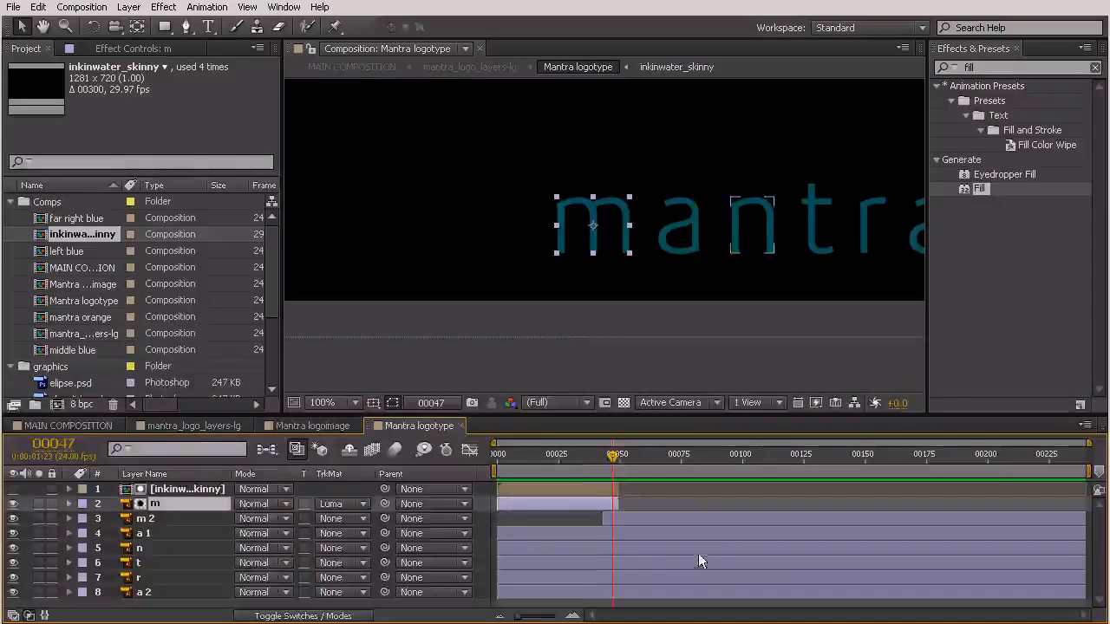
pyautogui.moveTo(609, 458); pyautogui.dragTo(606, 458)
pyautogui.click(616, 518)
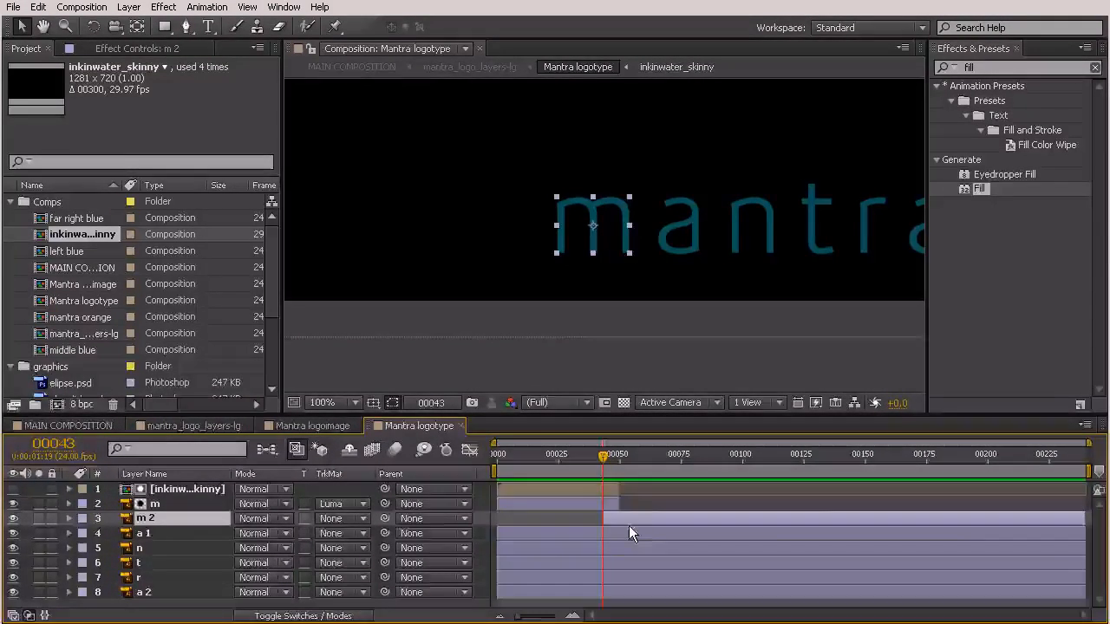
pyautogui.press('t')
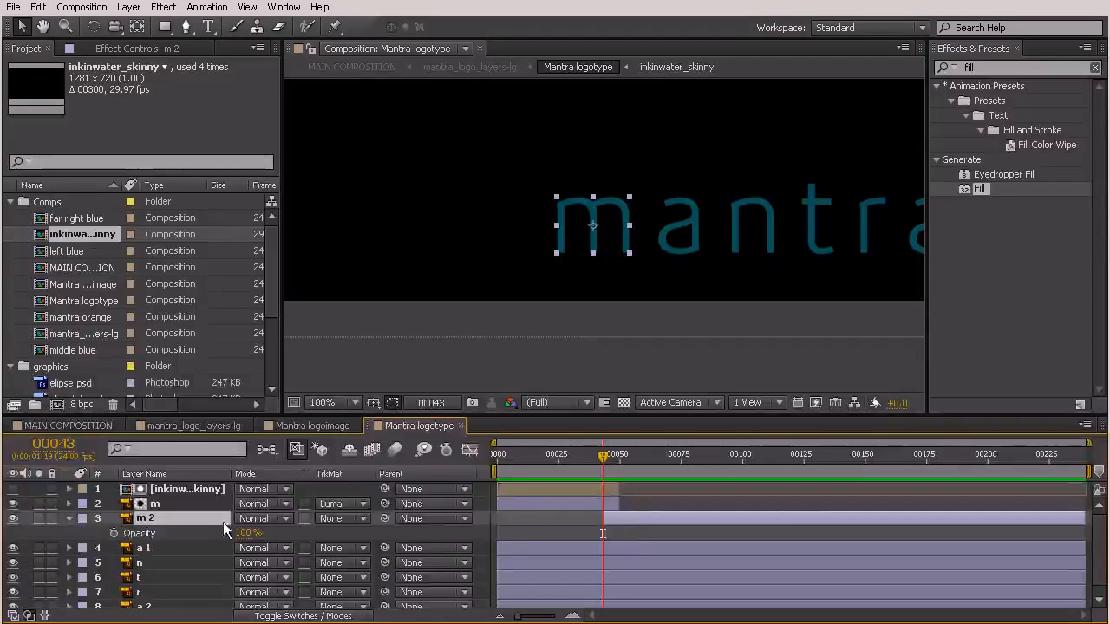
pyautogui.click(113, 534)
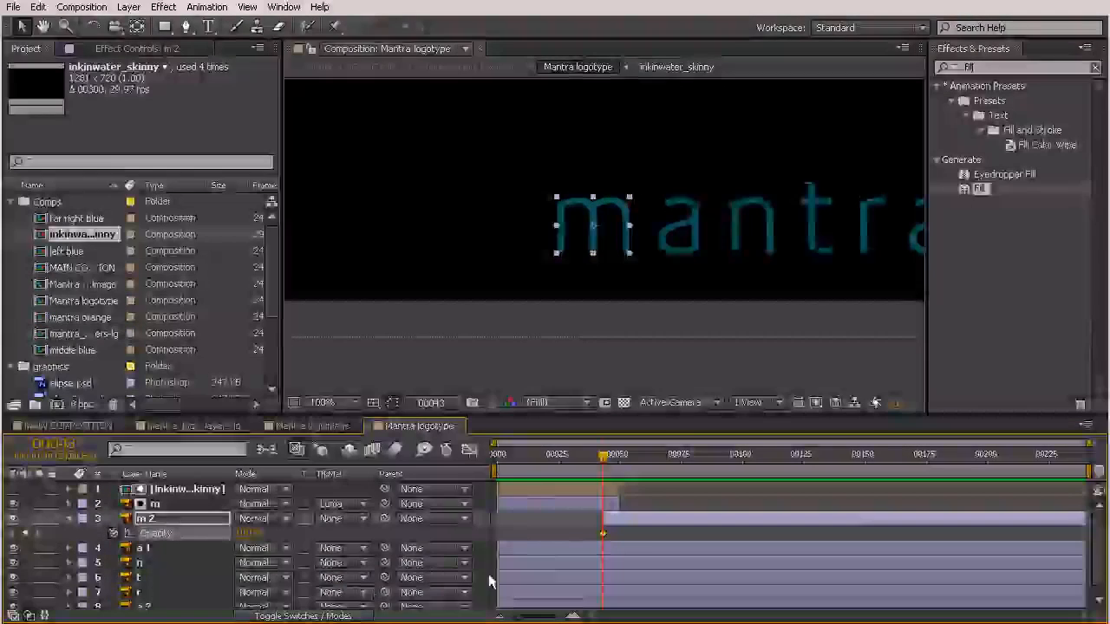
pyautogui.moveTo(604, 533); pyautogui.dragTo(619, 533)
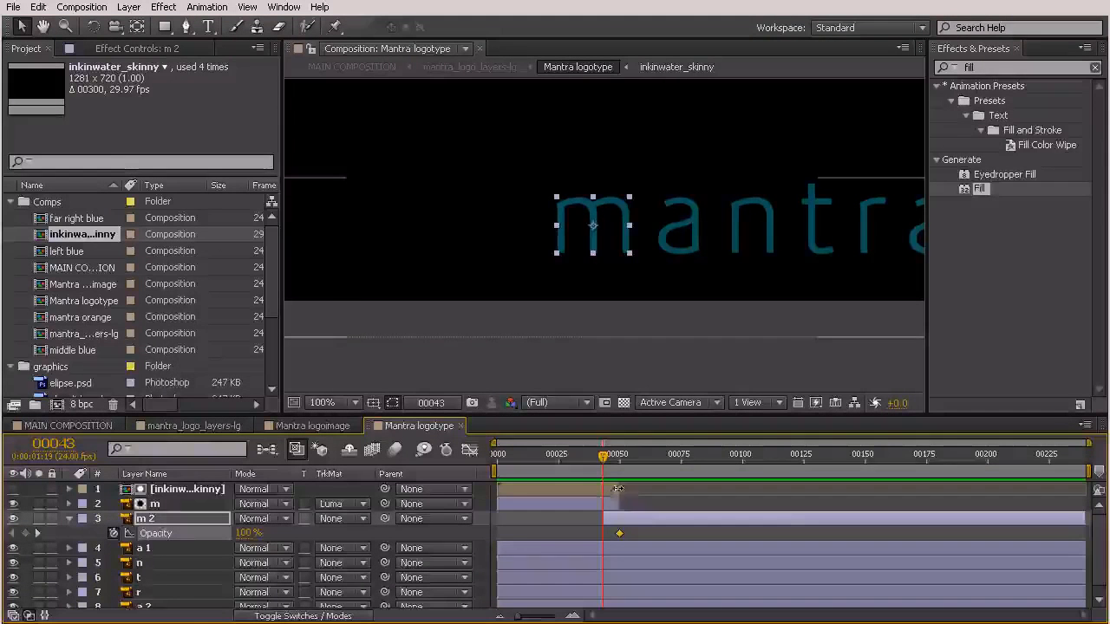
pyautogui.moveTo(242, 536); pyautogui.dragTo(158, 533)
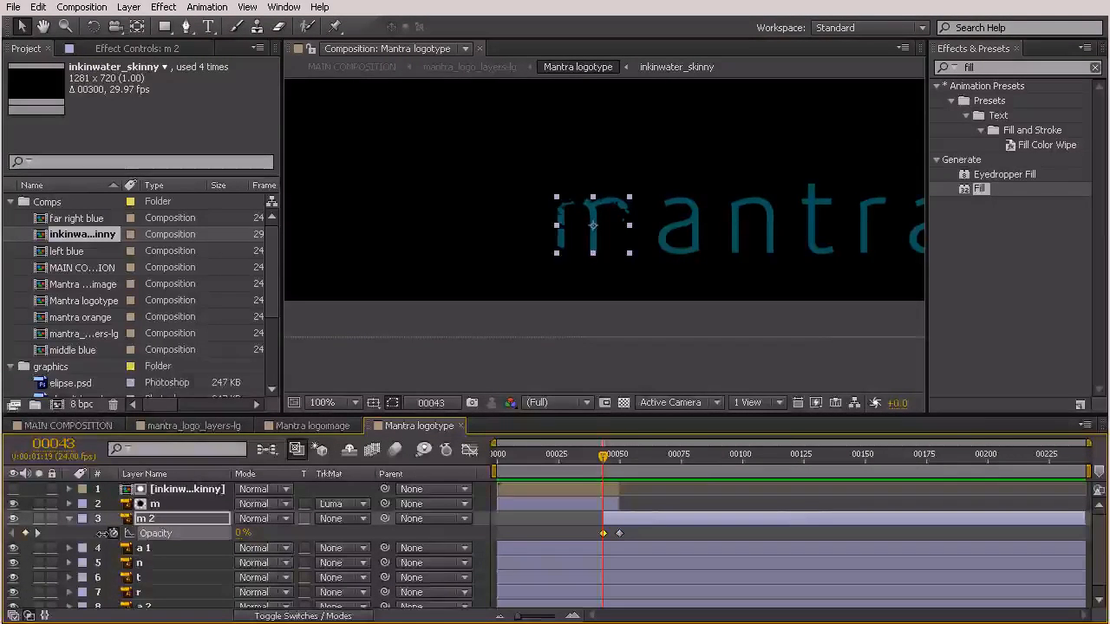
pyautogui.moveTo(491, 454); pyautogui.dragTo(516, 482)
pyautogui.moveTo(590, 494); pyautogui.dragTo(501, 475)
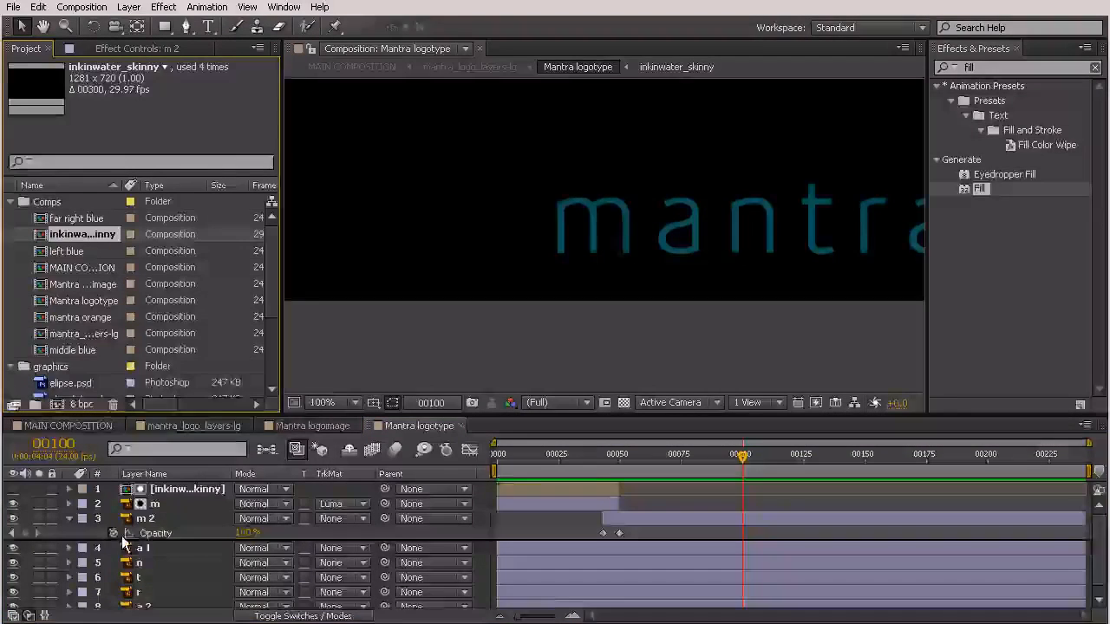
# Add the inkinwater_skinny composition directly above the a 1 layer, scale it down and place it over the first letter a.
pyautogui.moveTo(122, 526); pyautogui.dragTo(123, 531)
pyautogui.scroll(-1, 633, 259)
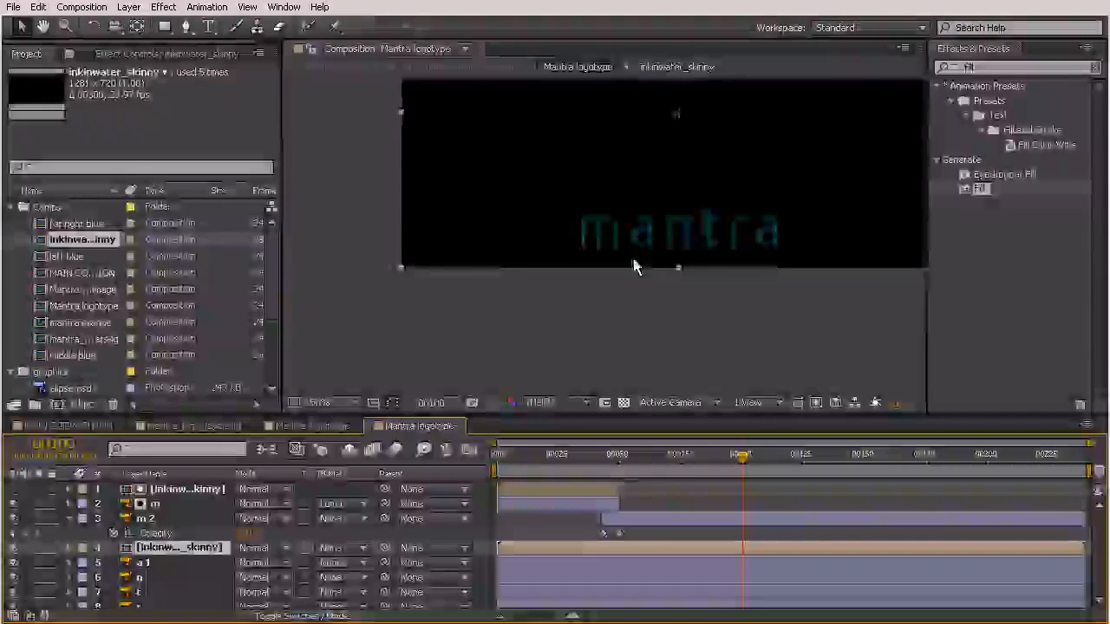
pyautogui.scroll(-2, 633, 259)
pyautogui.moveTo(780, 96); pyautogui.dragTo(657, 171)
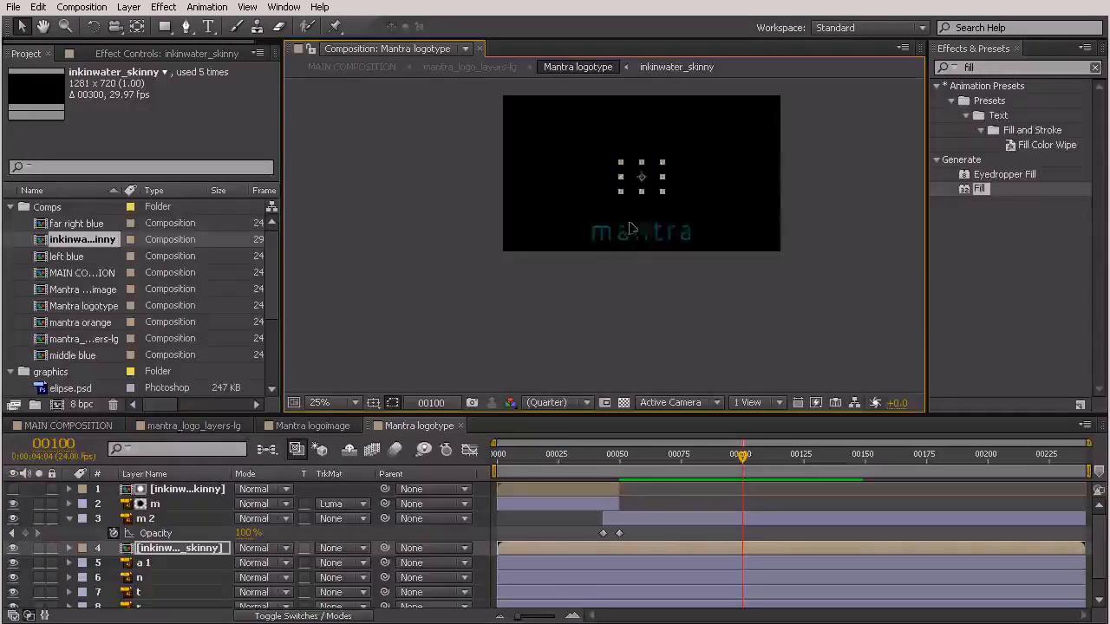
pyautogui.scroll(5, 633, 228)
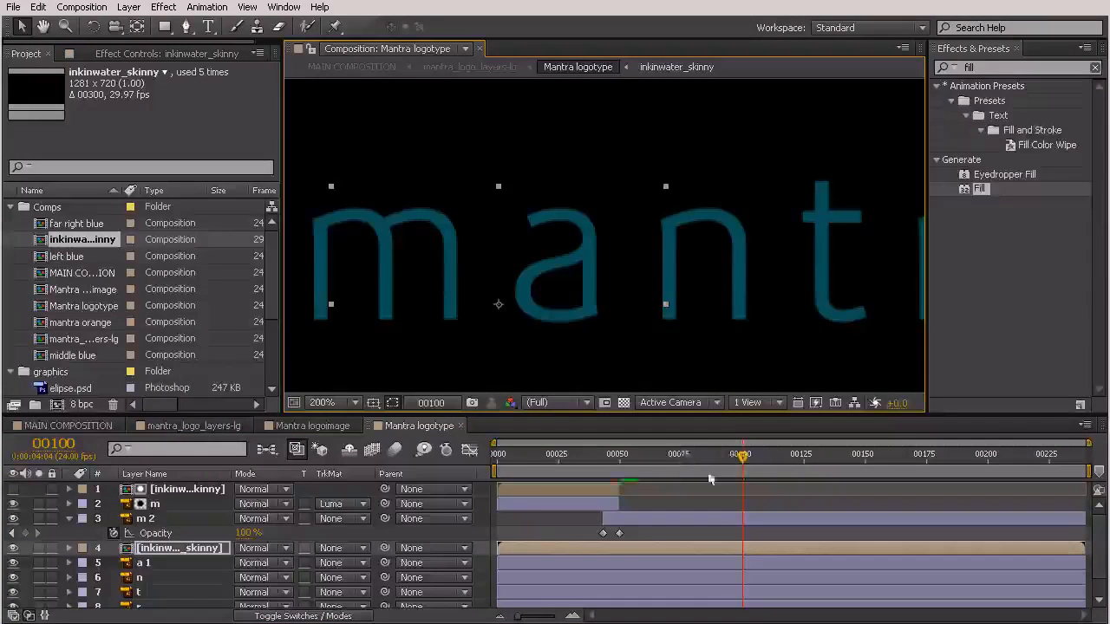
# At frame 30, reposition the new ink layer over the first a and lower its opacity to 48%.
pyautogui.moveTo(522, 550)
pyautogui.mouseDown()
pyautogui.moveTo(578, 555)
pyautogui.moveTo(512, 544)
pyautogui.mouseUp()
pyautogui.moveTo(526, 462)
pyautogui.mouseDown()
pyautogui.moveTo(483, 460)
pyautogui.moveTo(572, 483)
pyautogui.mouseUp()
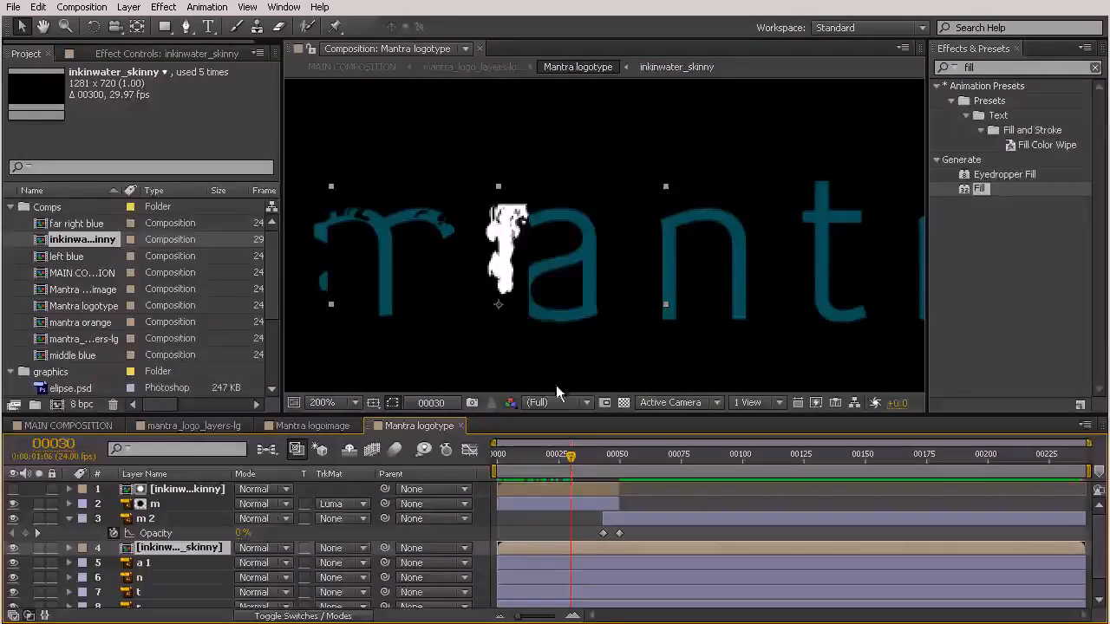
pyautogui.moveTo(729, 315); pyautogui.dragTo(954, 293)
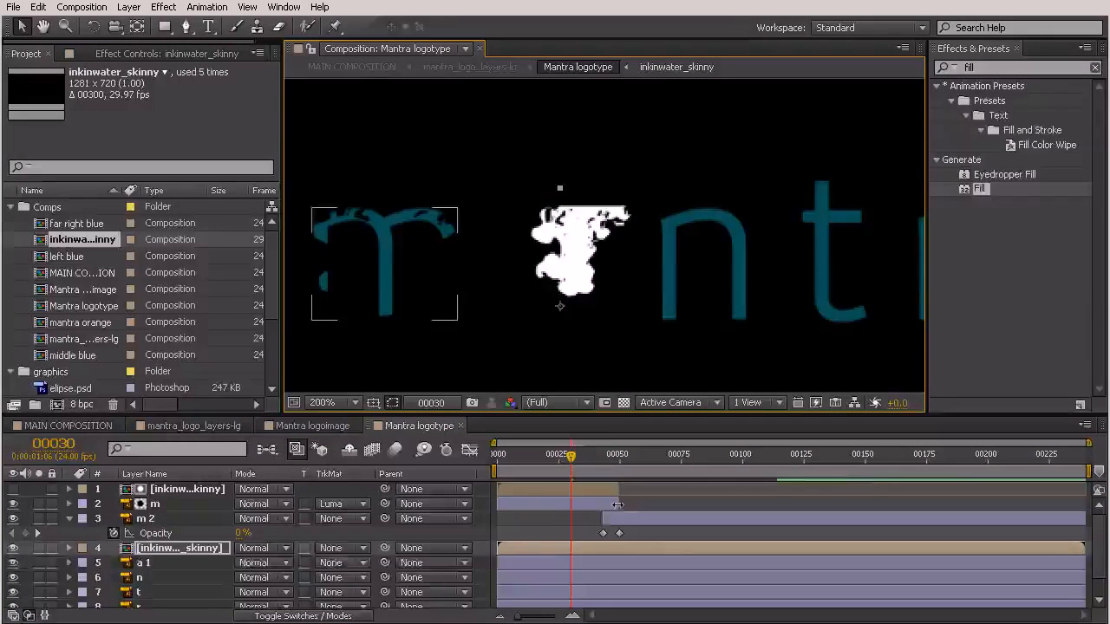
pyautogui.press('t')
pyautogui.moveTo(241, 570); pyautogui.dragTo(196, 570)
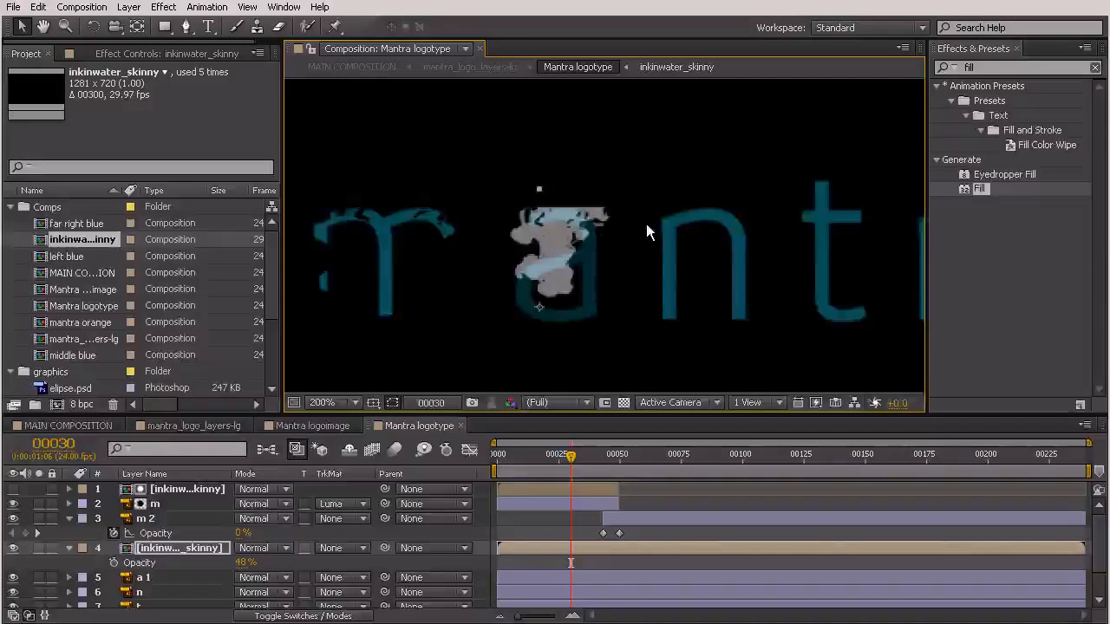
# Stretch the ink layer taller and wider, align its splash over the first a, and scrub back to frame 0.
pyautogui.press(',')
pyautogui.moveTo(771, 272); pyautogui.dragTo(802, 272)
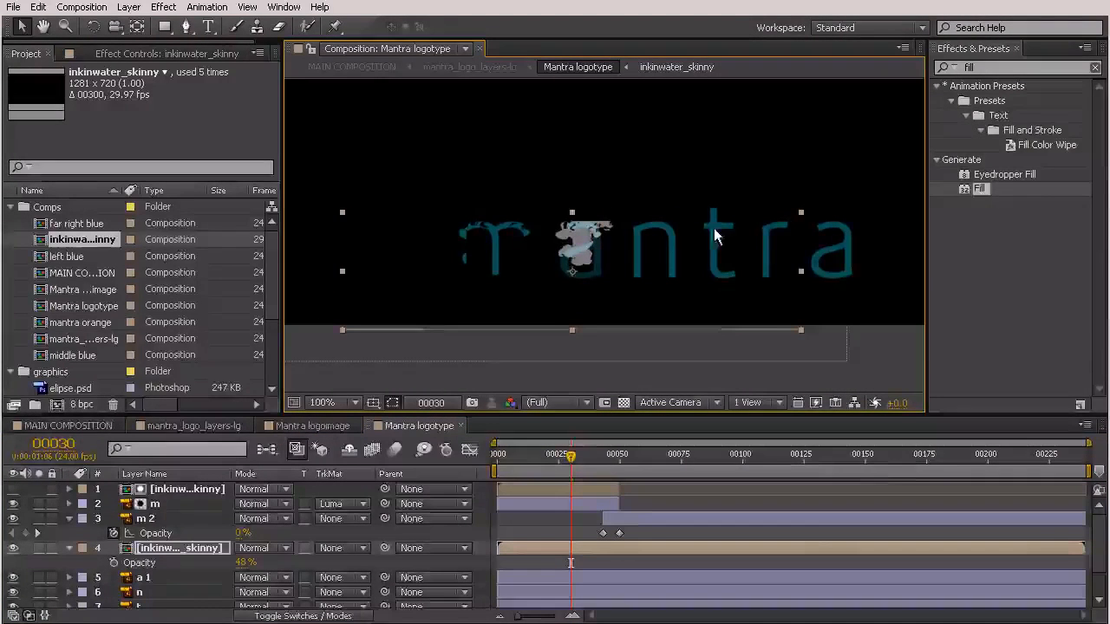
pyautogui.moveTo(572, 212); pyautogui.dragTo(572, 192)
pyautogui.moveTo(579, 234); pyautogui.dragTo(578, 248)
pyautogui.moveTo(801, 284); pyautogui.dragTo(827, 286)
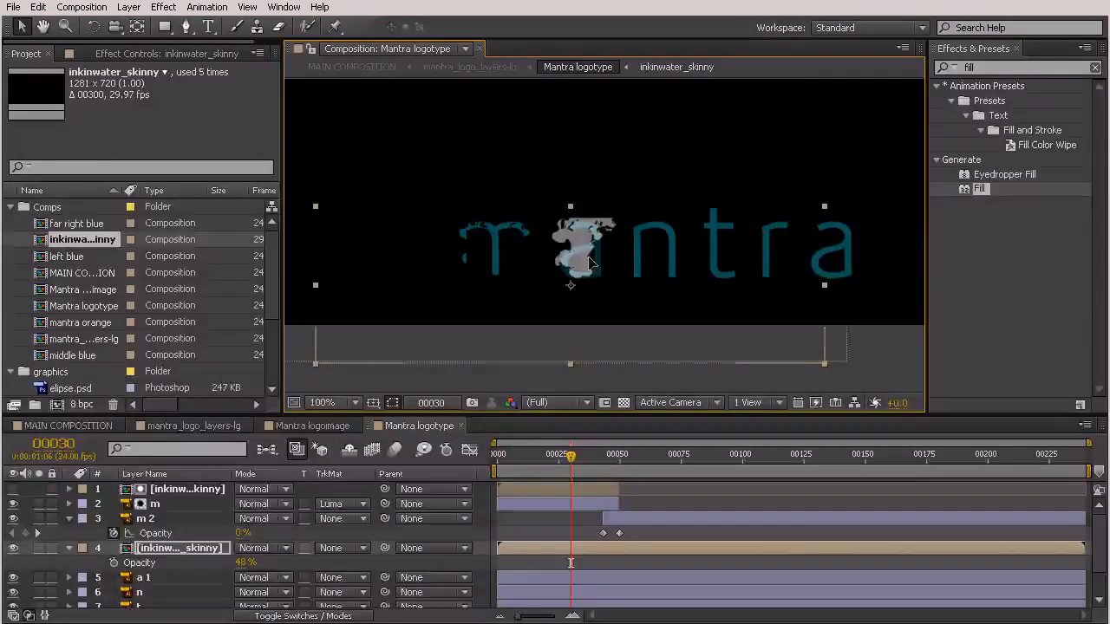
pyautogui.press('.')
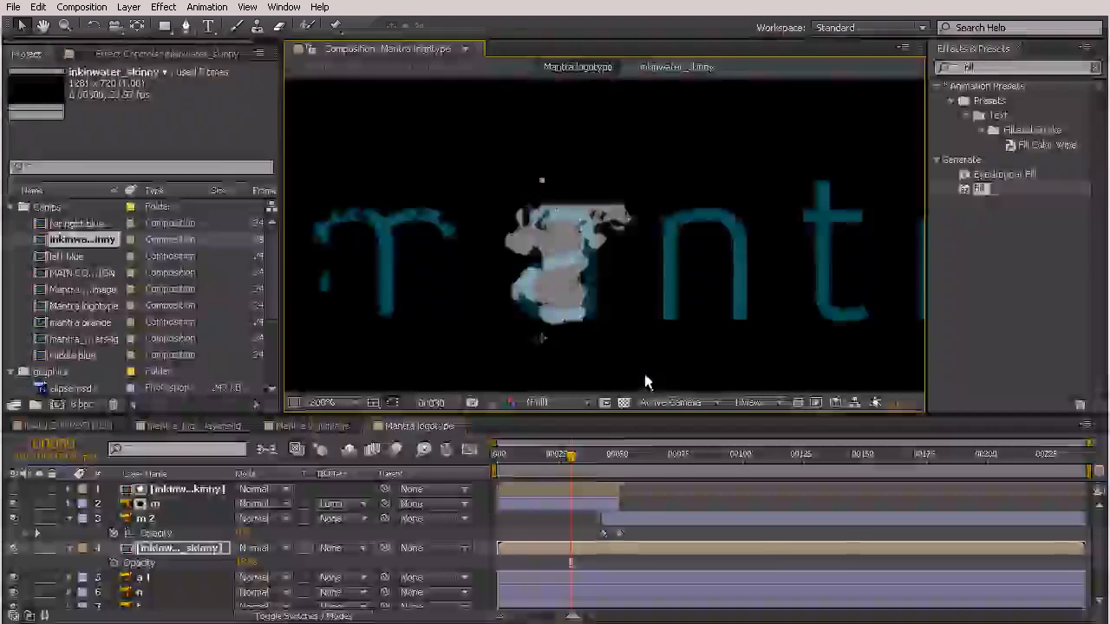
pyautogui.moveTo(570, 464)
pyautogui.mouseDown()
pyautogui.moveTo(499, 467)
pyautogui.moveTo(642, 473)
pyautogui.moveTo(486, 473)
pyautogui.mouseUp()
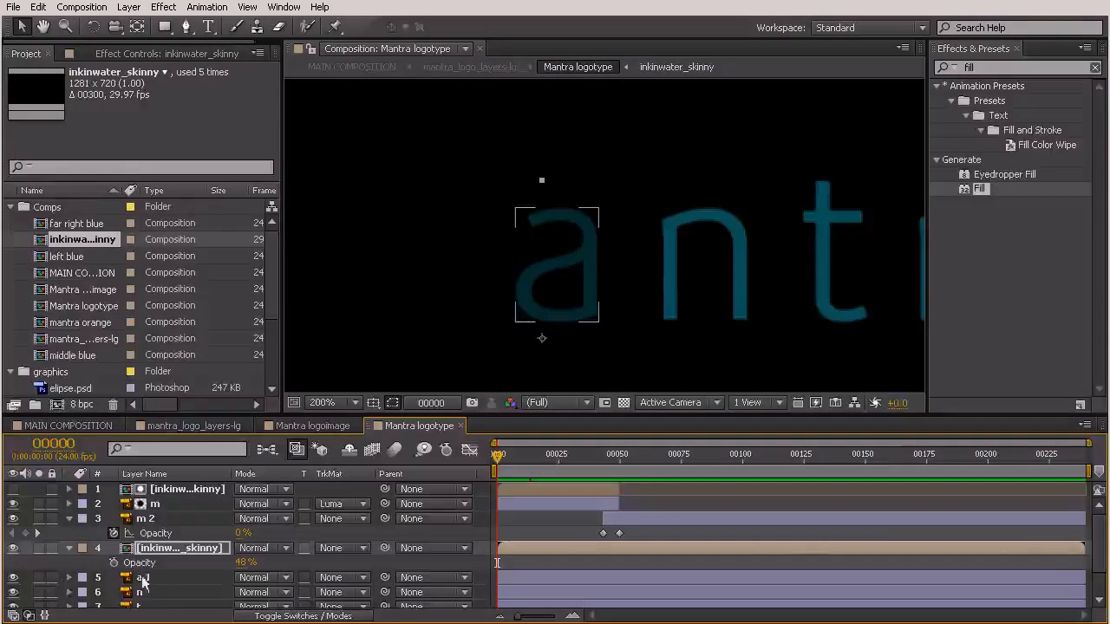
# Duplicate the a 1 layer and trim the copy's end to frame 50.
pyautogui.click(169, 578)
pyautogui.scroll(-2, 351, 546)
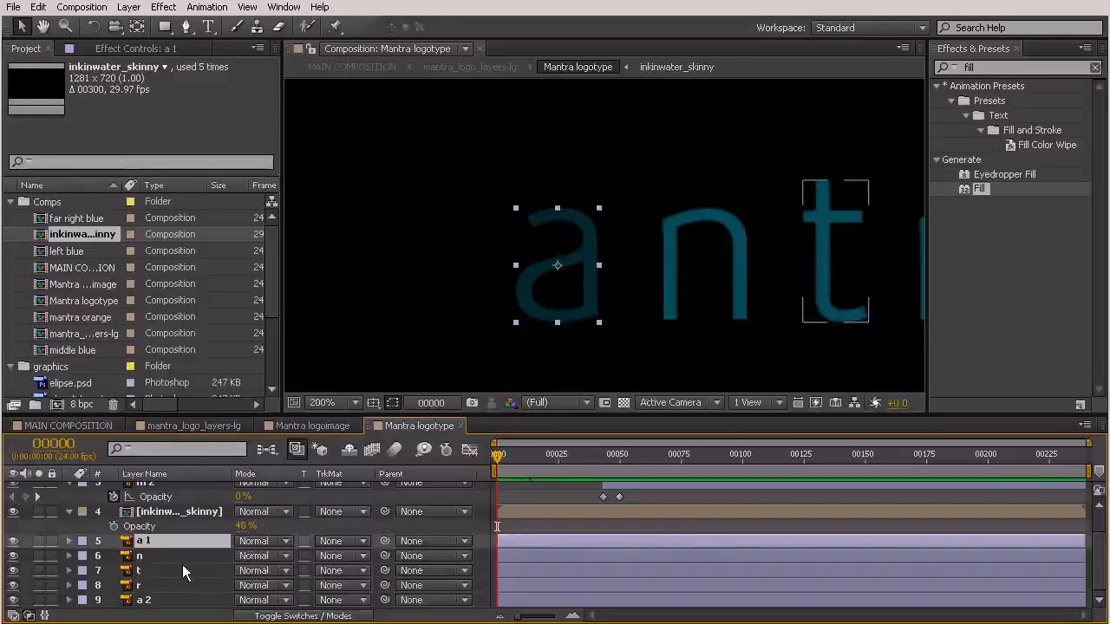
pyautogui.hotkey('ctrl', 'd')
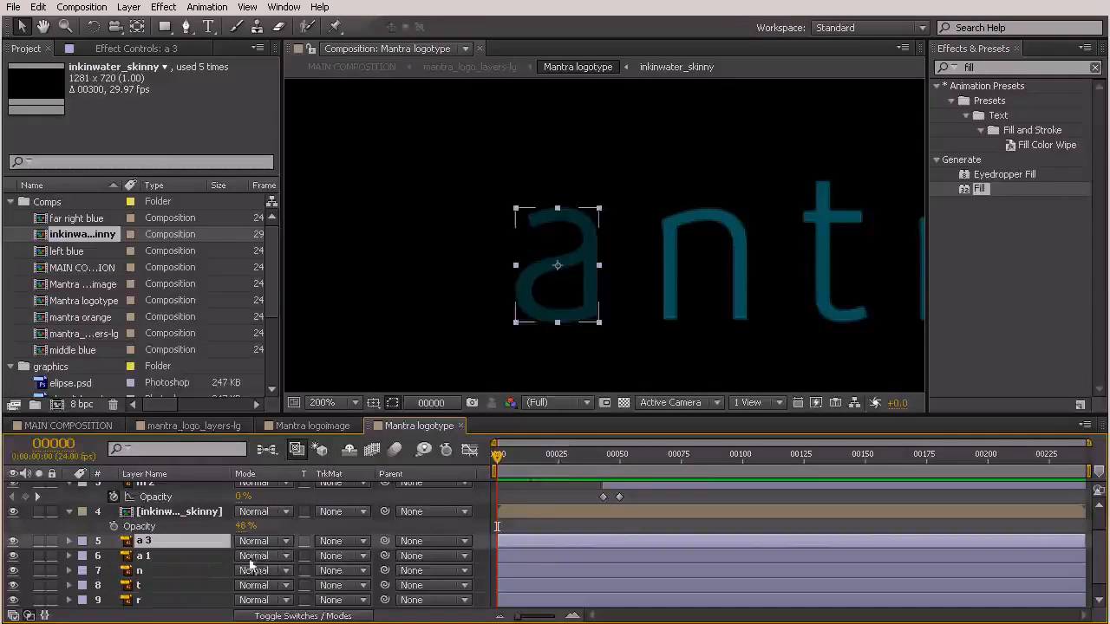
pyautogui.click(582, 455)
pyautogui.moveTo(610, 456); pyautogui.dragTo(625, 455)
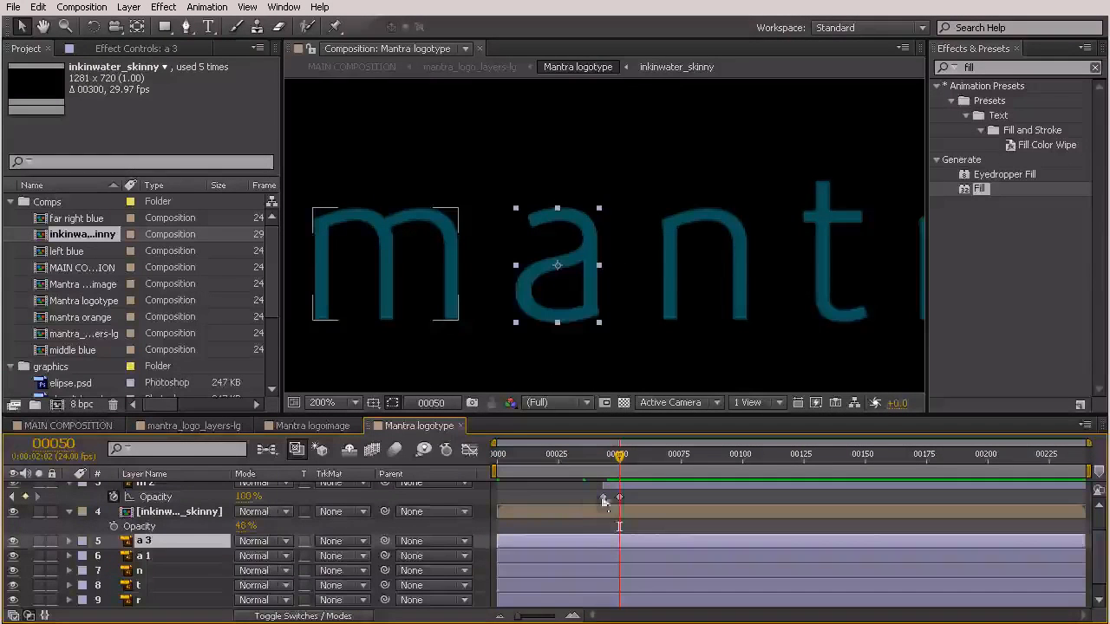
pyautogui.click(600, 526)
pyautogui.click(599, 537)
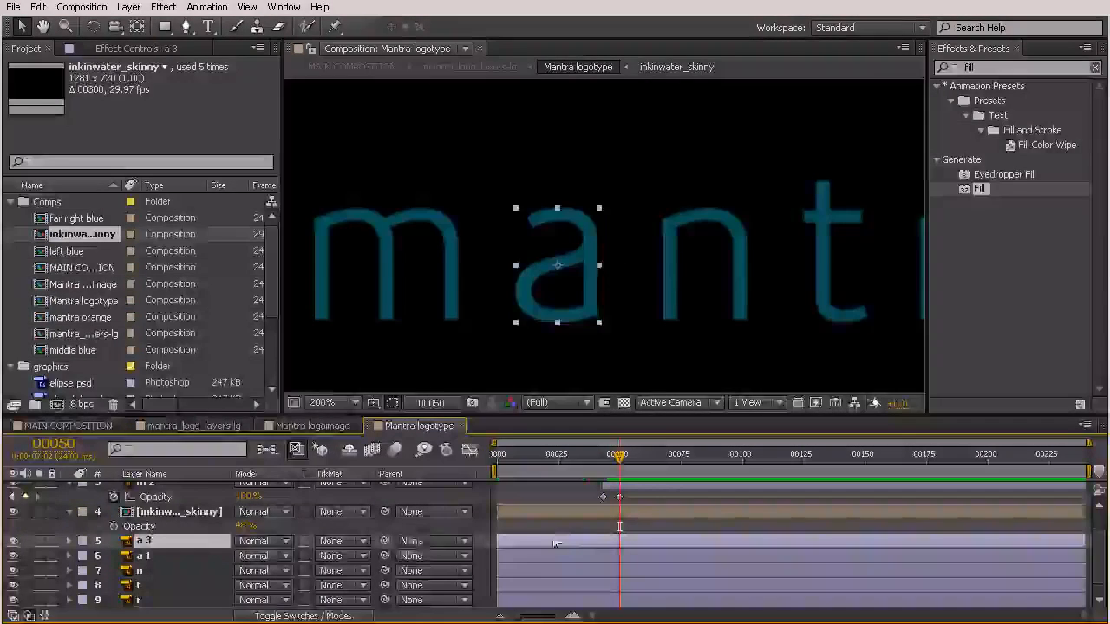
# Trim the end of the ink layer above a 3 to frame 50 and the start of a 1 to frame 43.
pyautogui.keyDown('ctrl'); pyautogui.click(173, 513); pyautogui.keyUp('ctrl')
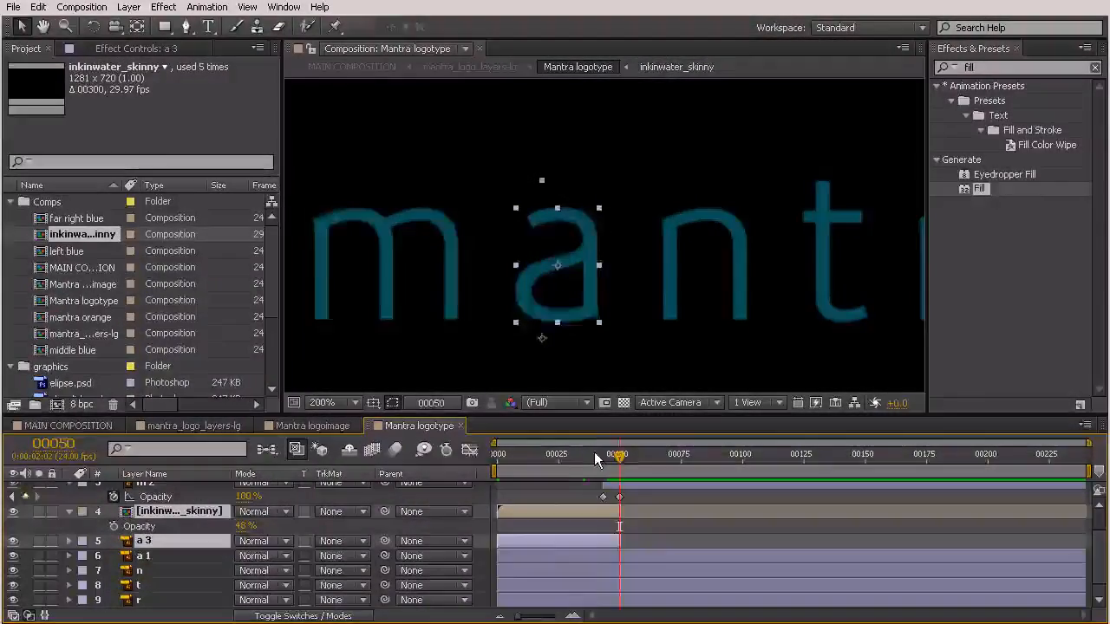
pyautogui.moveTo(599, 458); pyautogui.dragTo(605, 458)
pyautogui.moveTo(509, 552); pyautogui.dragTo(603, 562)
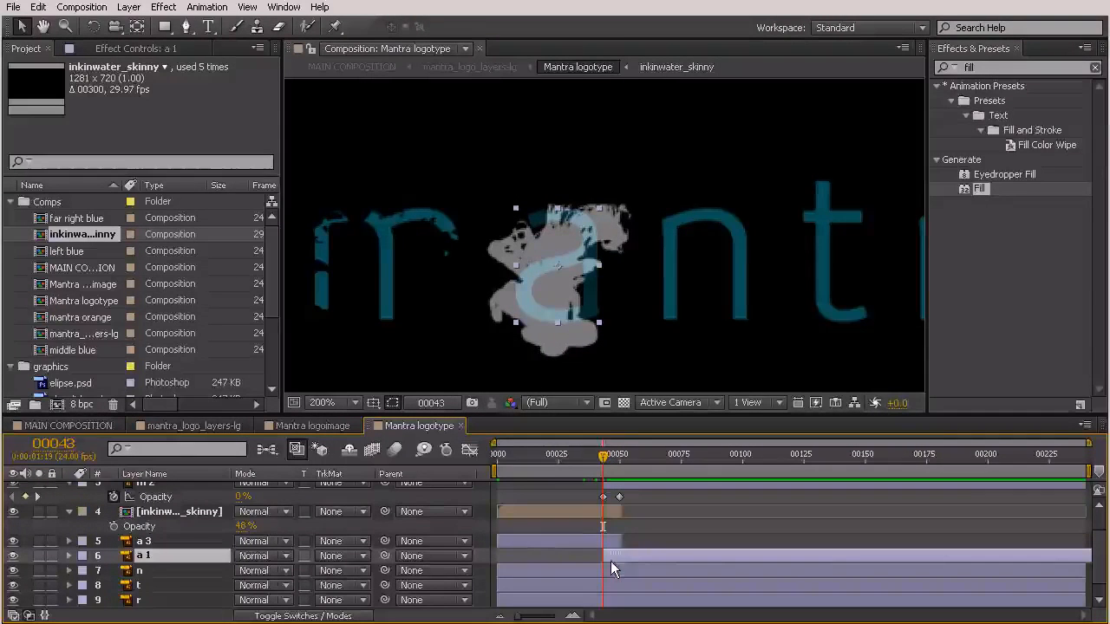
# Set the a 3 layer's track matte to Luma using the ink layer above, and restore that ink layer's opacity to 100%.
pyautogui.scroll(2, 685, 548)
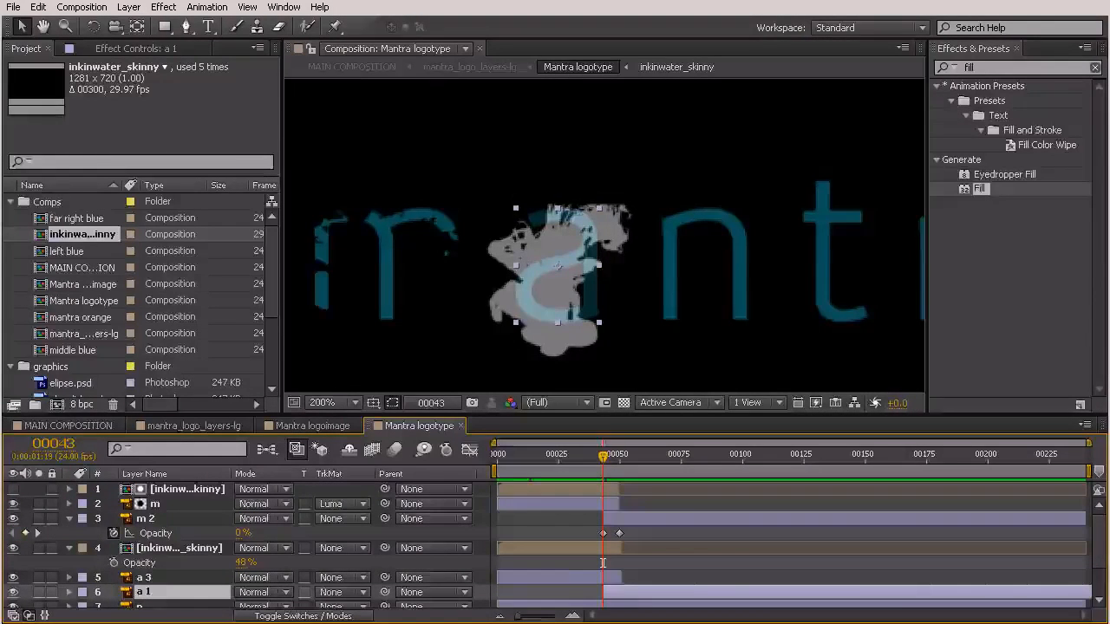
pyautogui.click(556, 578)
pyautogui.click(334, 578)
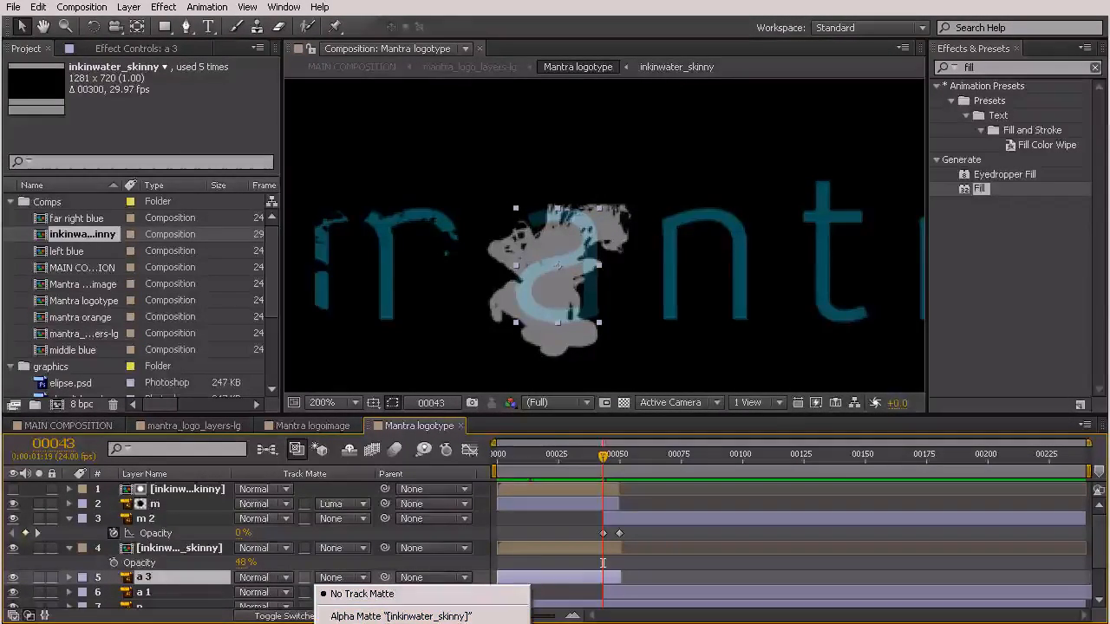
pyautogui.click(382, 623)
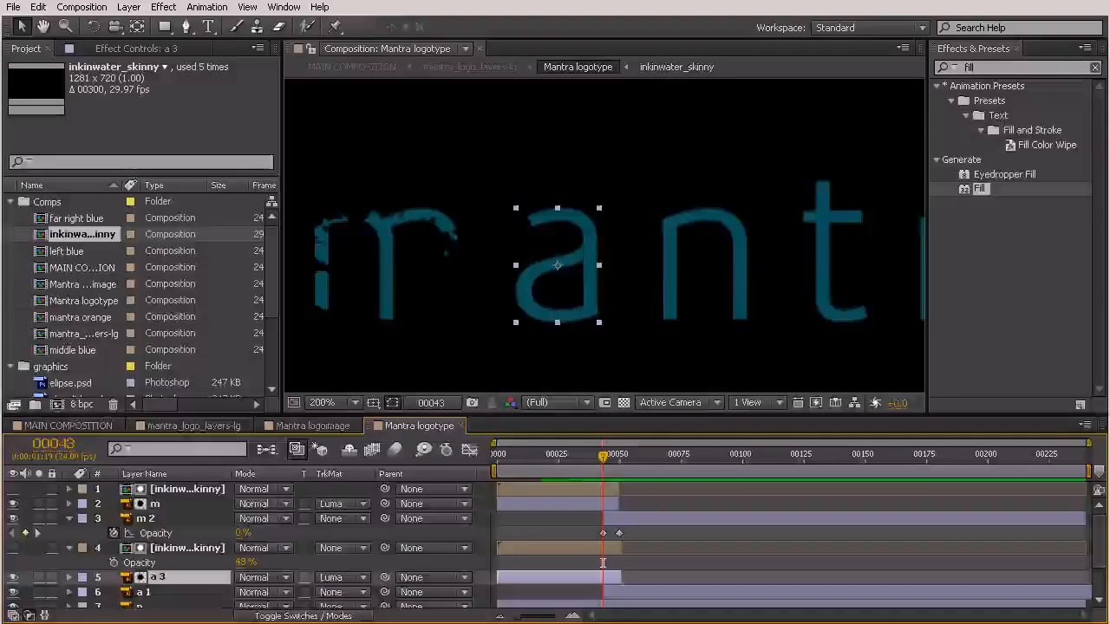
pyautogui.moveTo(243, 563); pyautogui.dragTo(259, 564)
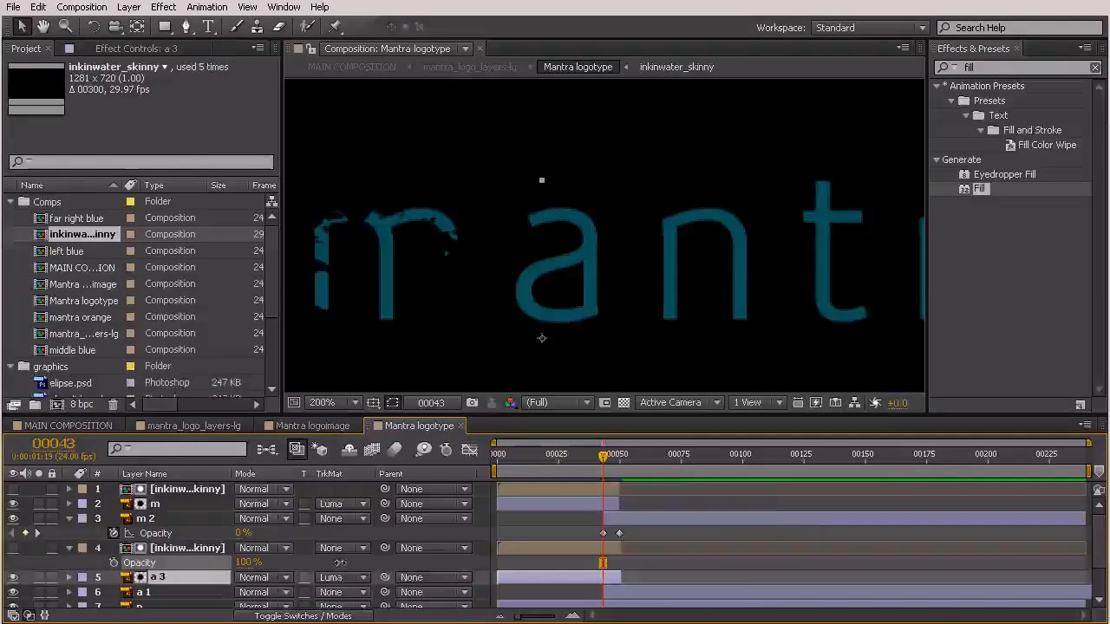
# Copy the m 2 layer's two opacity keyframes onto the a 1 layer at frame 43, and scrub through the handover.
pyautogui.click(187, 548)
pyautogui.click(610, 459)
pyautogui.moveTo(615, 464); pyautogui.dragTo(581, 538)
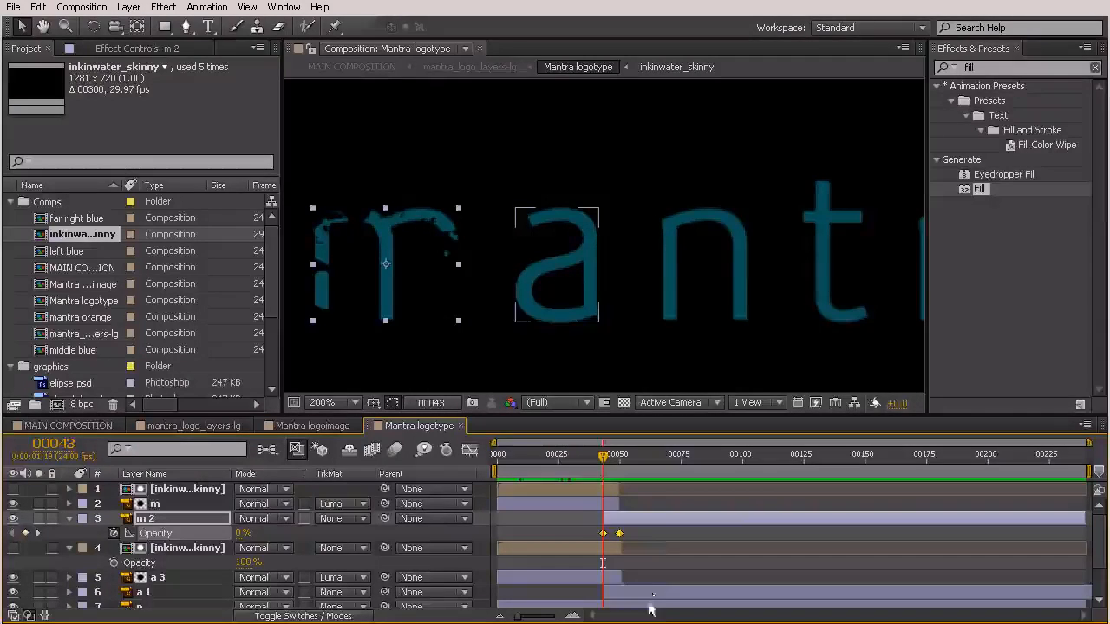
pyautogui.click(650, 595)
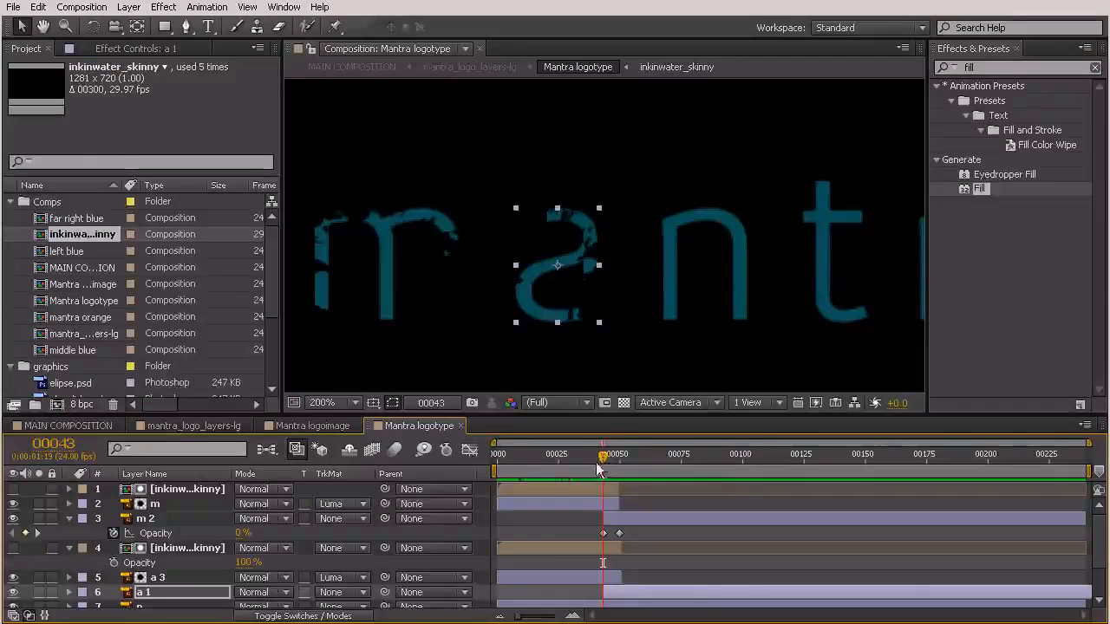
pyautogui.moveTo(592, 458); pyautogui.dragTo(622, 536)
# Collapse the second ink layer's properties, shift it together with a 3 and a 1 by 5 frames to start at frame 5, and preview.
pyautogui.click(69, 548)
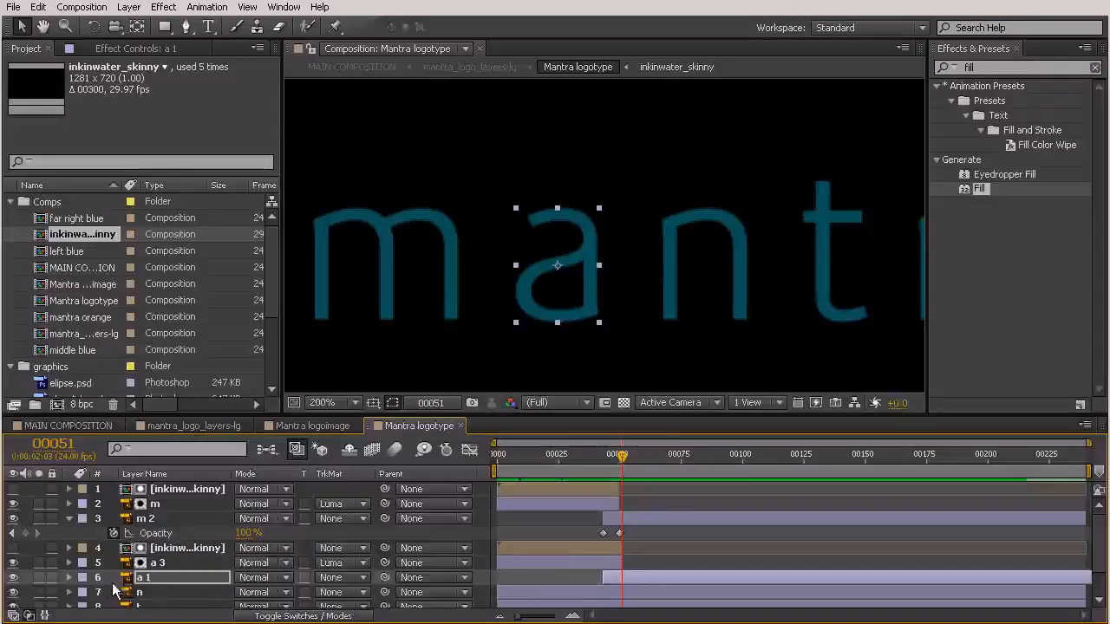
pyautogui.keyDown('shift'); pyautogui.click(592, 555); pyautogui.keyUp('shift')
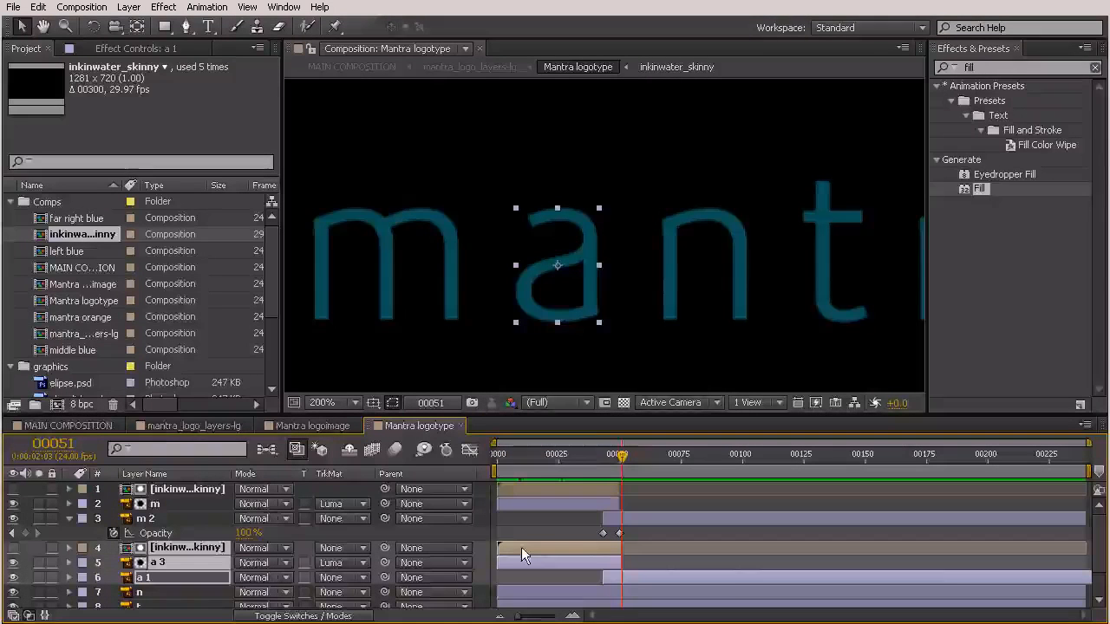
pyautogui.moveTo(609, 453); pyautogui.dragTo(490, 468)
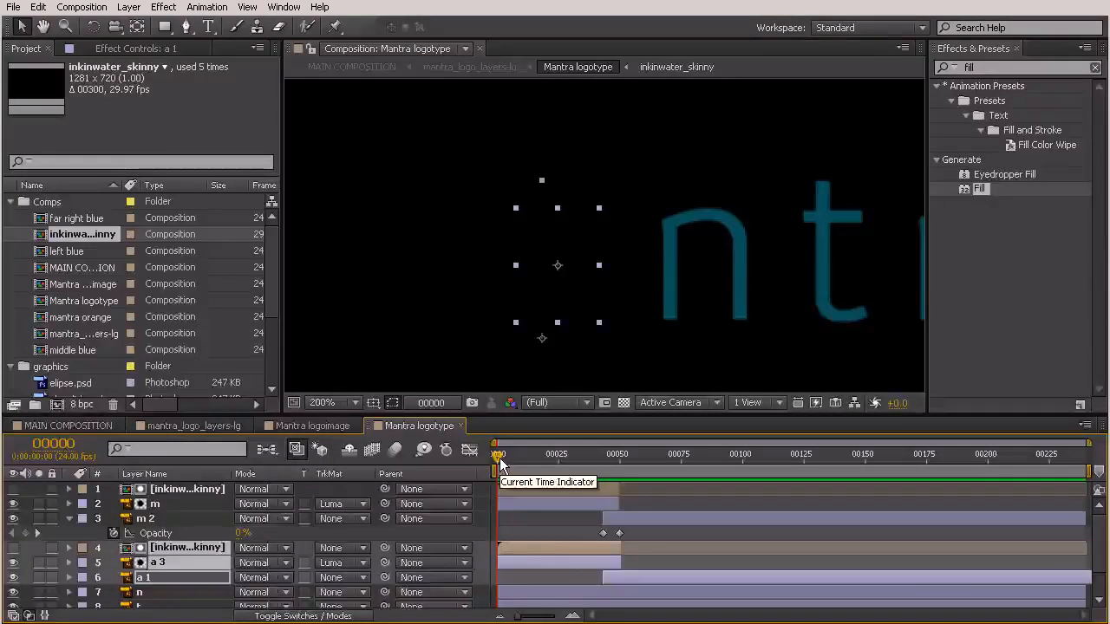
pyautogui.click(508, 459)
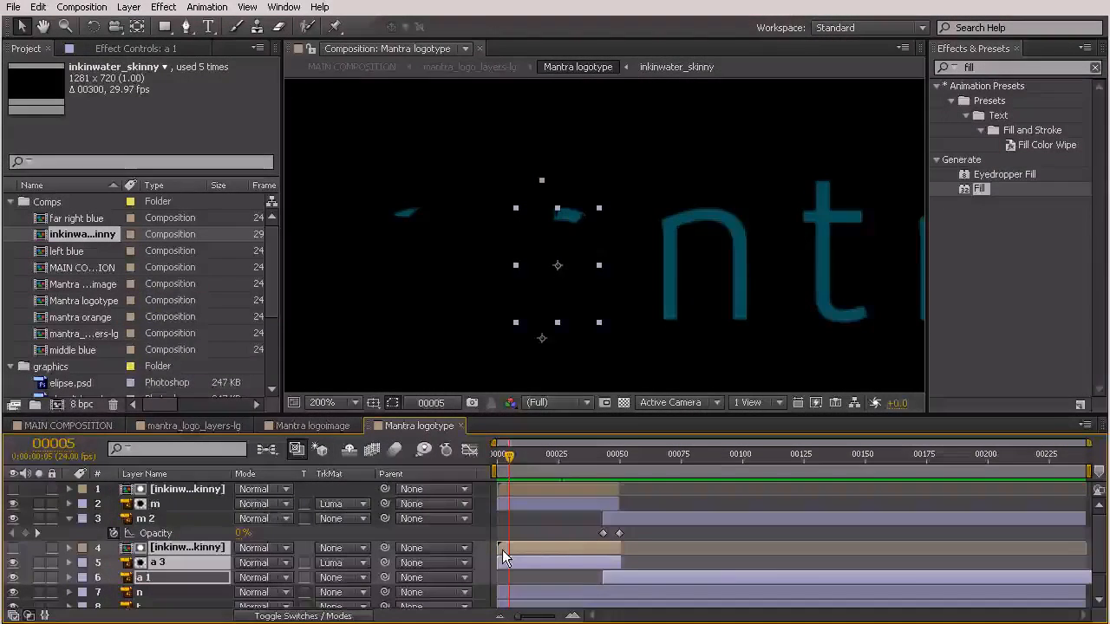
pyautogui.moveTo(503, 549); pyautogui.dragTo(517, 557)
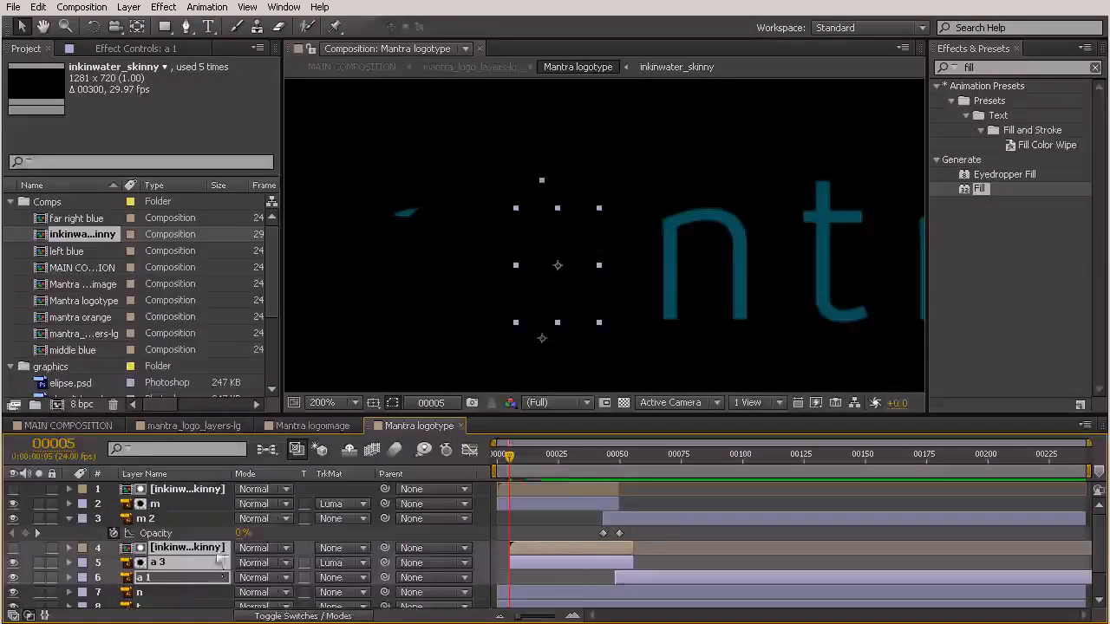
pyautogui.click(677, 536)
pyautogui.moveTo(510, 466); pyautogui.dragTo(477, 525)
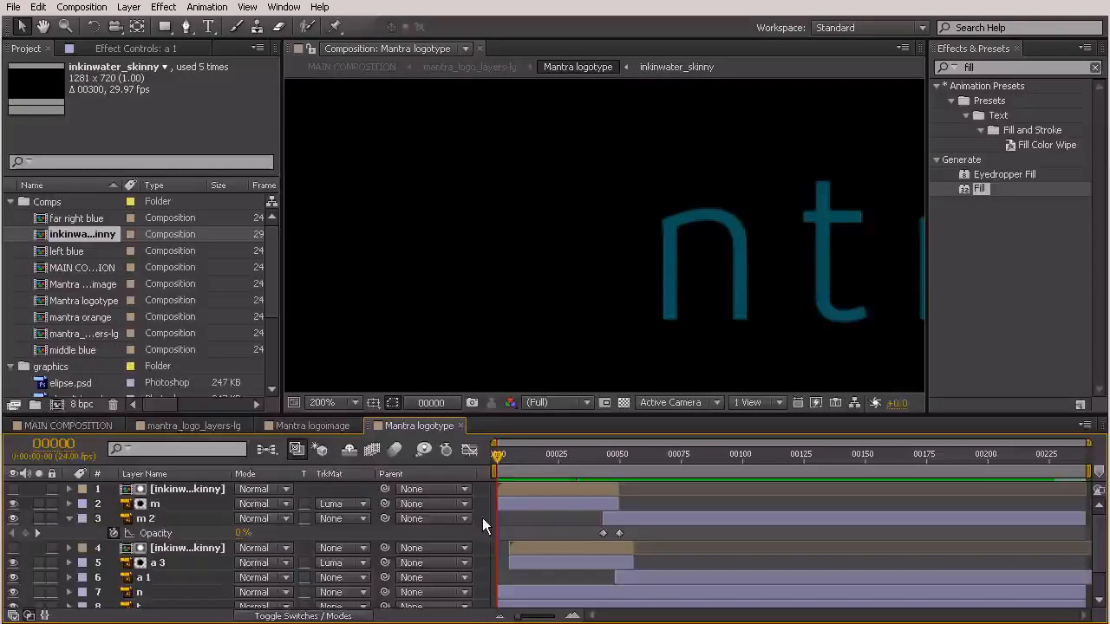
pyautogui.click(606, 486)
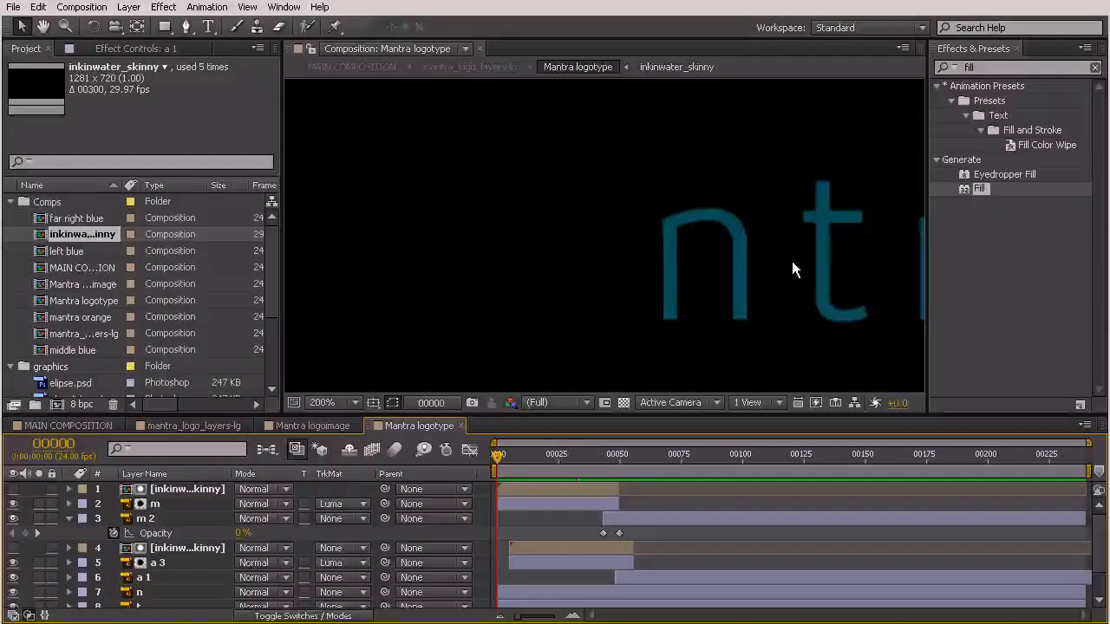
pyautogui.hscroll(5, 839, 271)
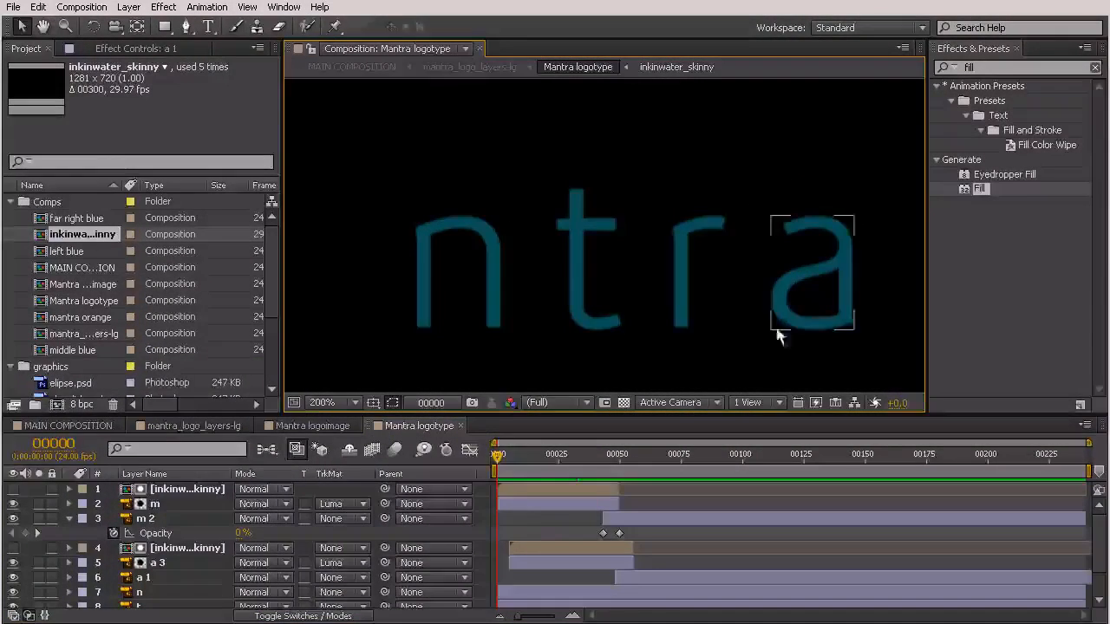
pyautogui.click(579, 491)
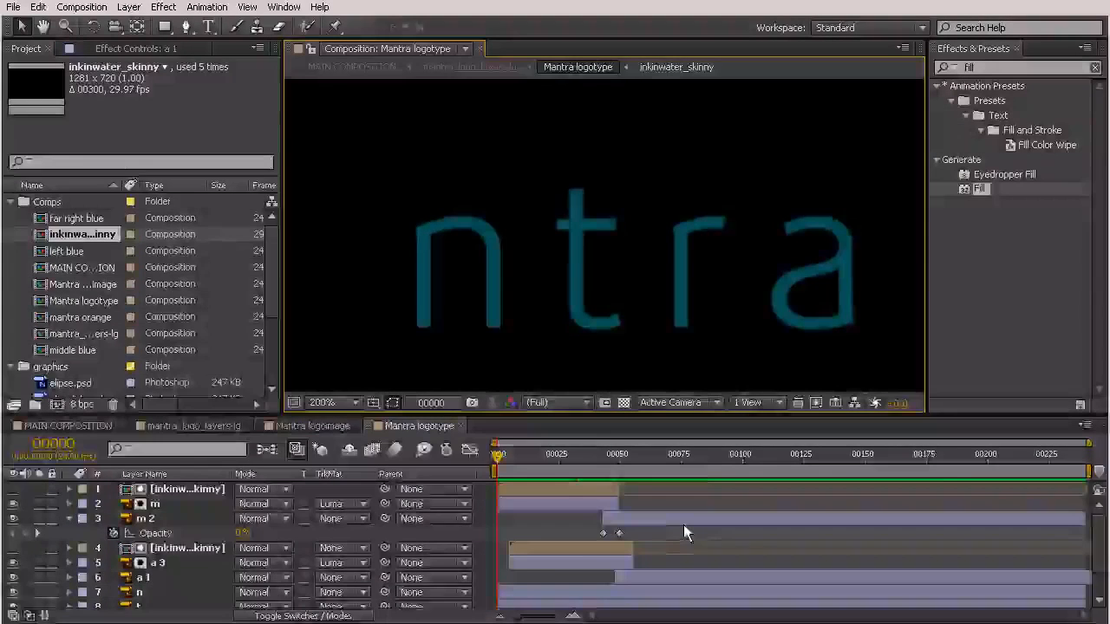
pyautogui.click(714, 493)
pyautogui.click(730, 222)
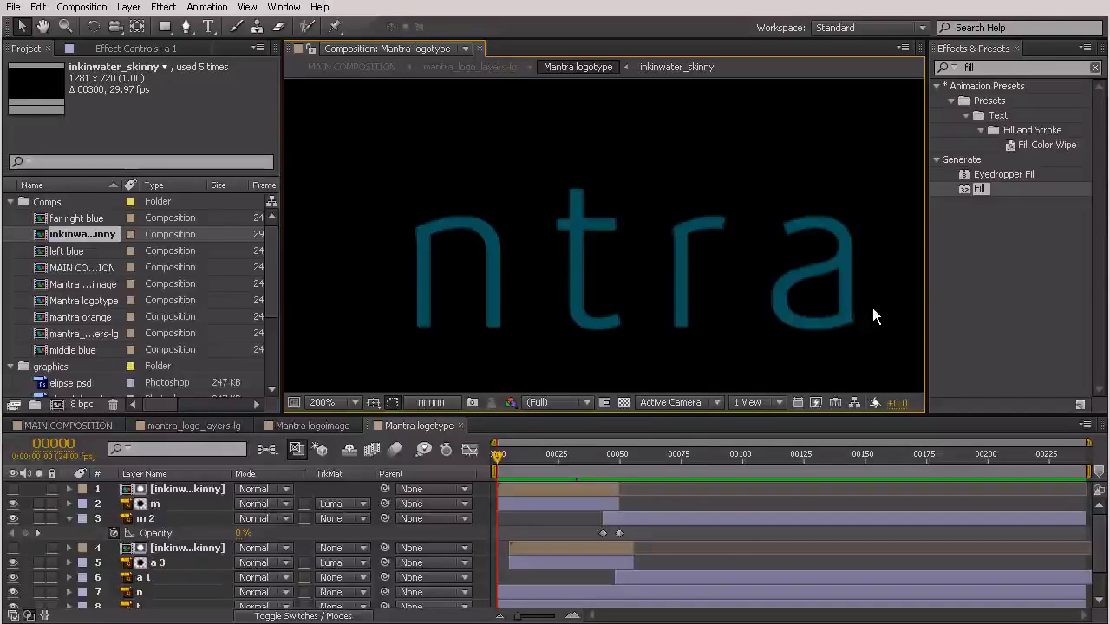
pyautogui.click(819, 295)
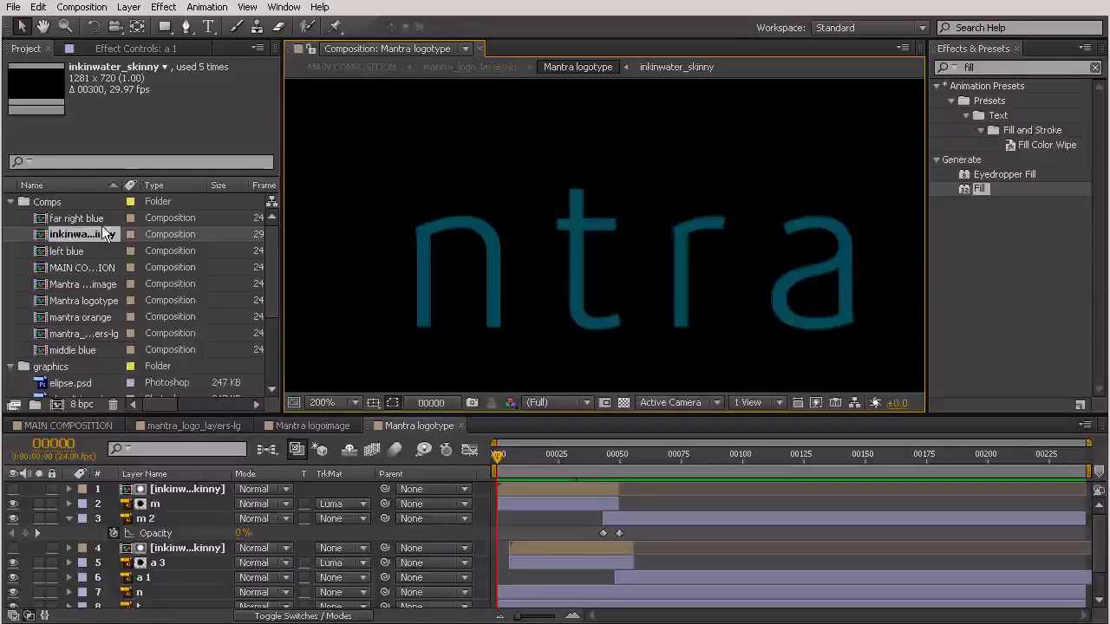